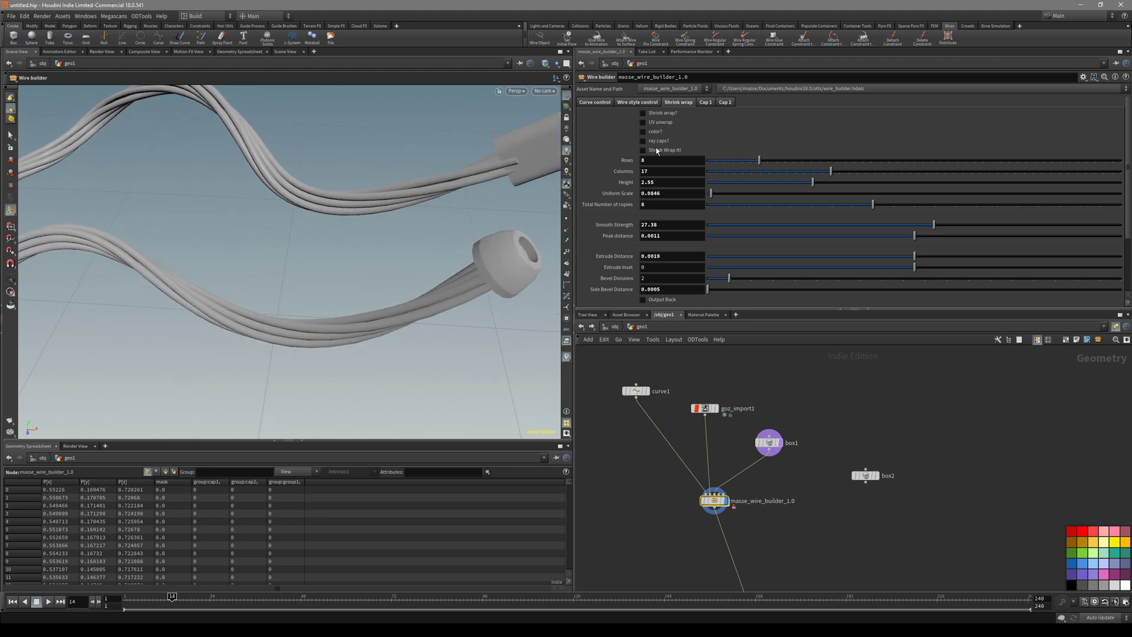
Reduce the wire bundle to a single strand by setting Columns and Rows to 1, and show its wireframe.
click(640, 104)
mouse_move(447, 266)
mouse_down()
mouse_move(351, 303)
mouse_move(369, 311)
mouse_move(430, 293)
mouse_move(324, 321)
mouse_move(448, 260)
mouse_up()
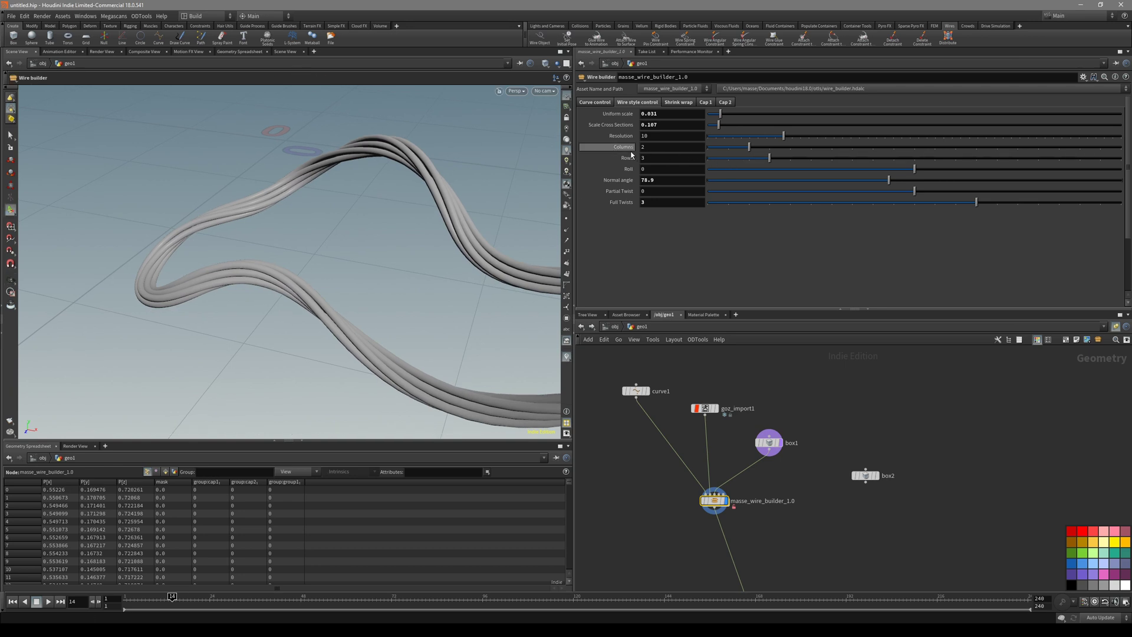
drag(748, 146, 724, 164)
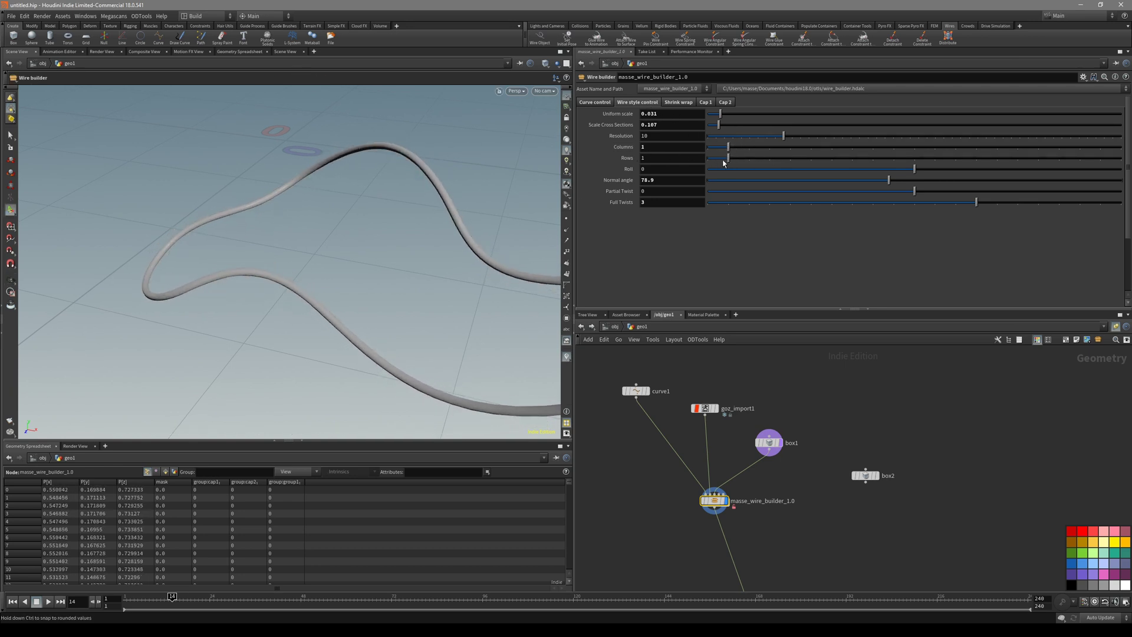
mouse_move(383, 261)
mouse_down()
mouse_move(288, 220)
mouse_move(321, 327)
mouse_move(377, 342)
mouse_up()
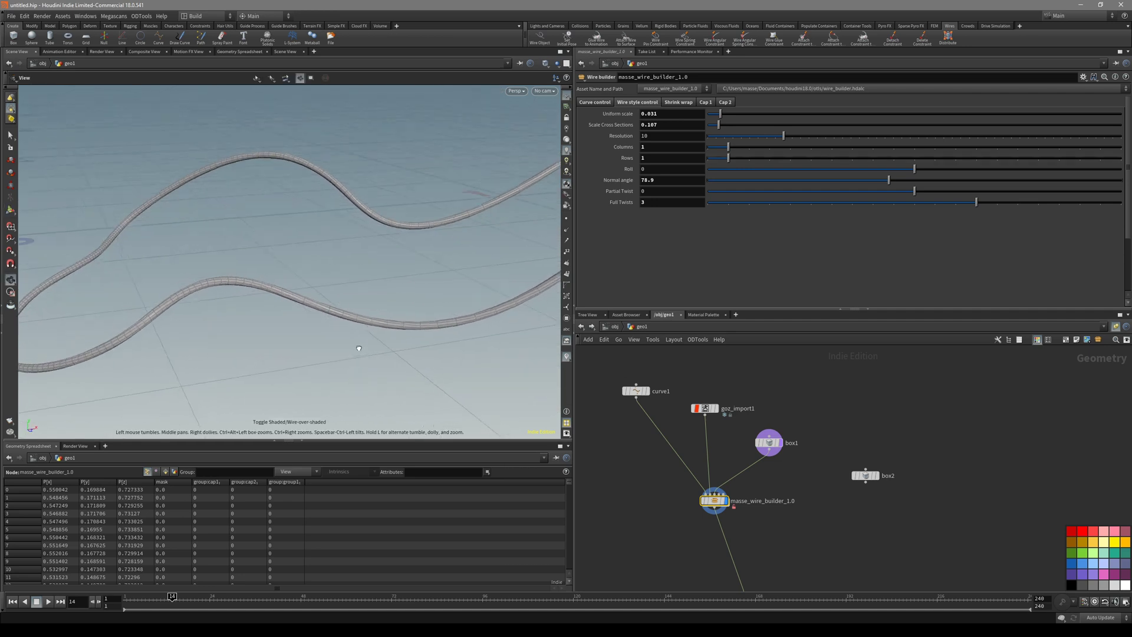
key(shift+w)
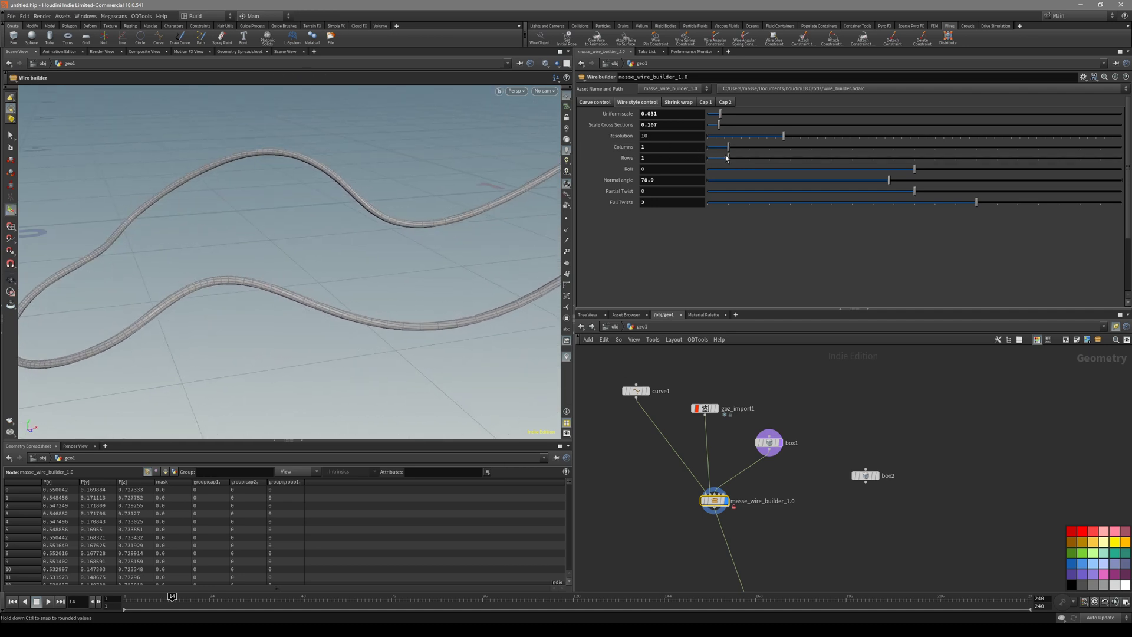
Set the wire style's Columns to 3.
drag(729, 148, 763, 149)
alt+drag(445, 266, 399, 293)
key(Return)
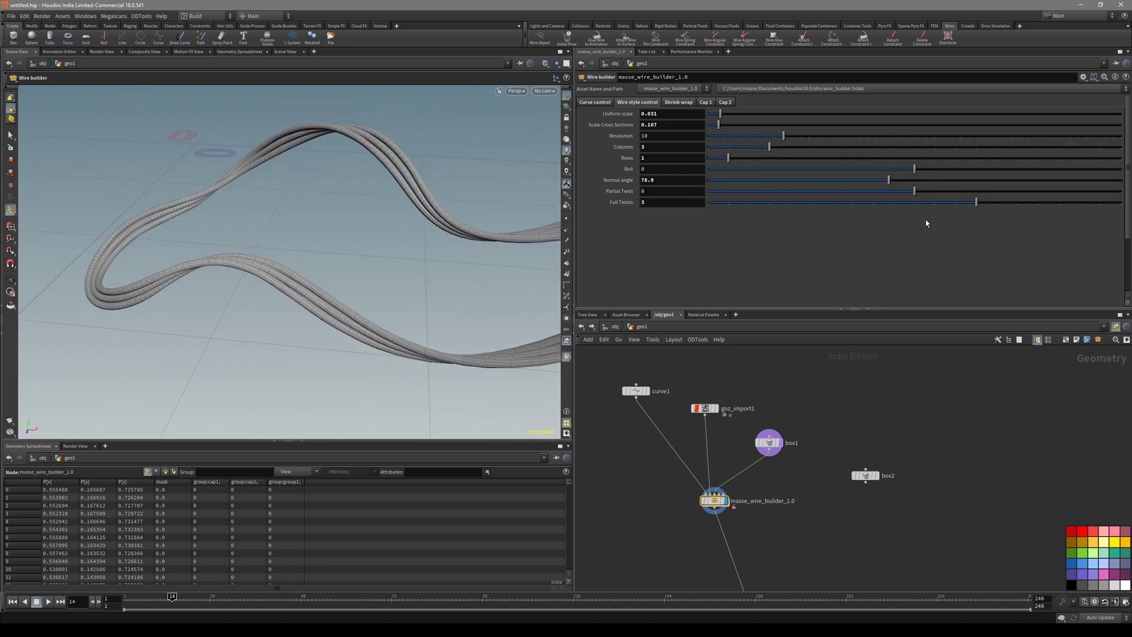
Set Full Twists to 0 and Partial Twist to -7.1, and display the wires in plain shading.
mouse_move(927, 202)
mouse_down()
mouse_move(913, 204)
mouse_move(918, 190)
mouse_move(948, 196)
mouse_move(907, 200)
mouse_up()
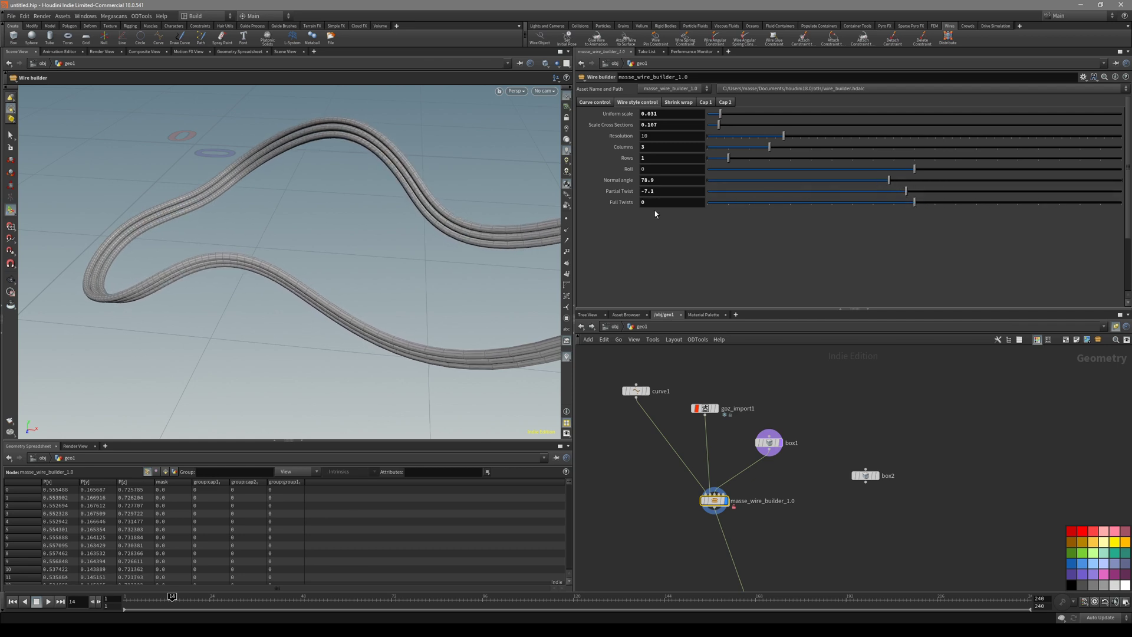
key(shift+w)
mouse_move(439, 277)
alt+mouse_down()
mouse_move(379, 316)
mouse_move(462, 313)
mouse_move(485, 283)
mouse_move(442, 257)
mouse_move(402, 306)
mouse_move(421, 293)
alt+mouse_up()
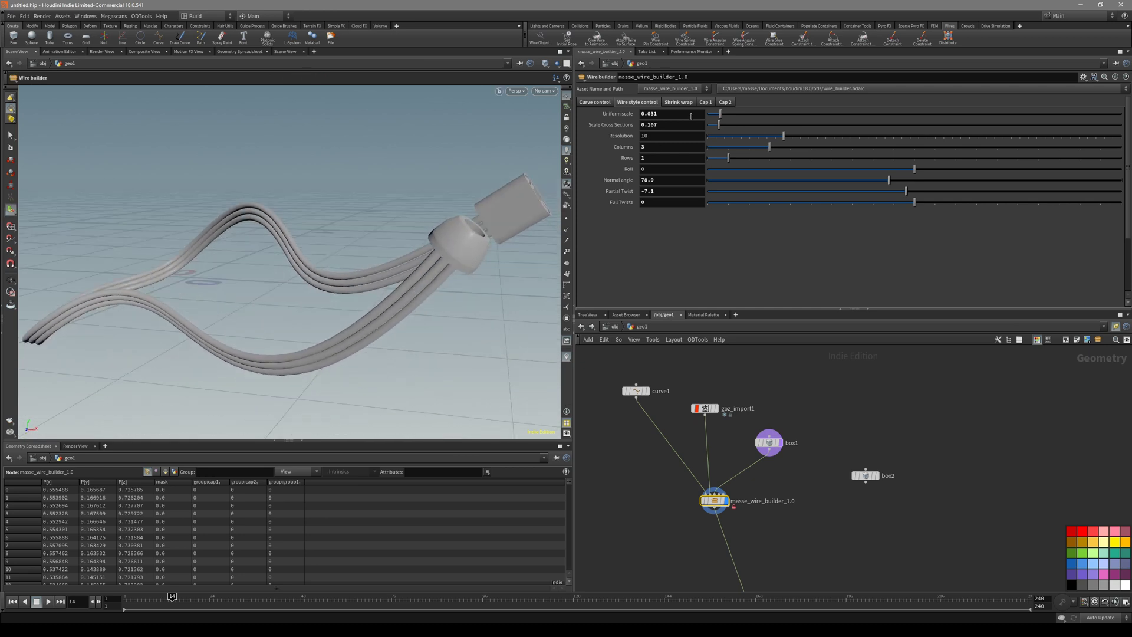
Try part 2 as the first cap's shape and return its Part select to 1.
click(711, 104)
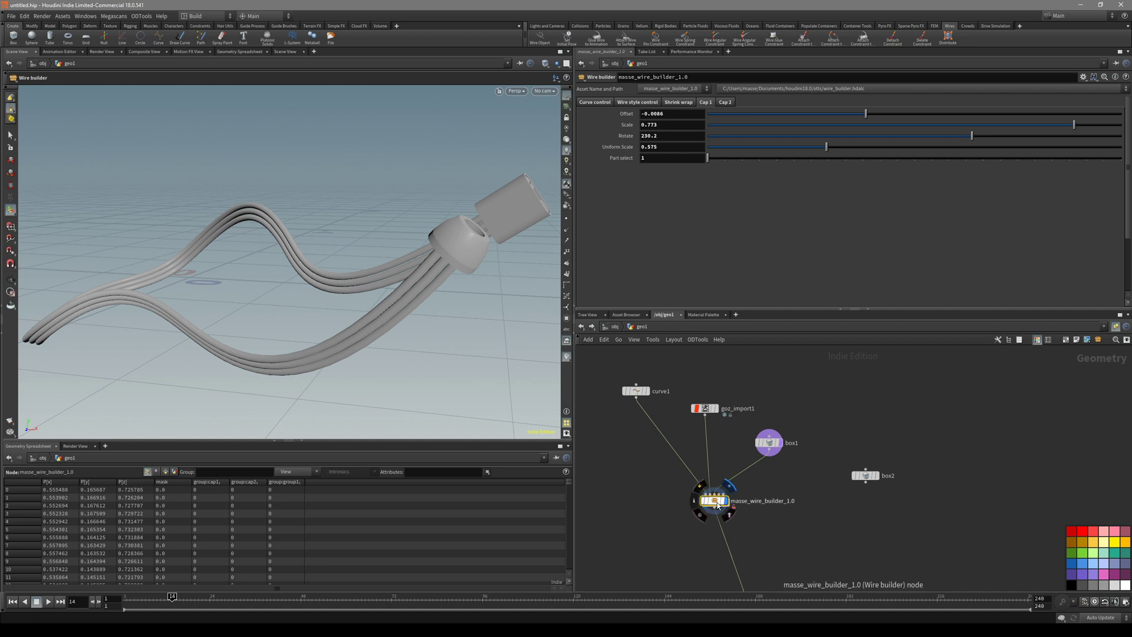
mouse_move(724, 158)
mouse_down()
mouse_move(744, 160)
mouse_move(725, 162)
mouse_up()
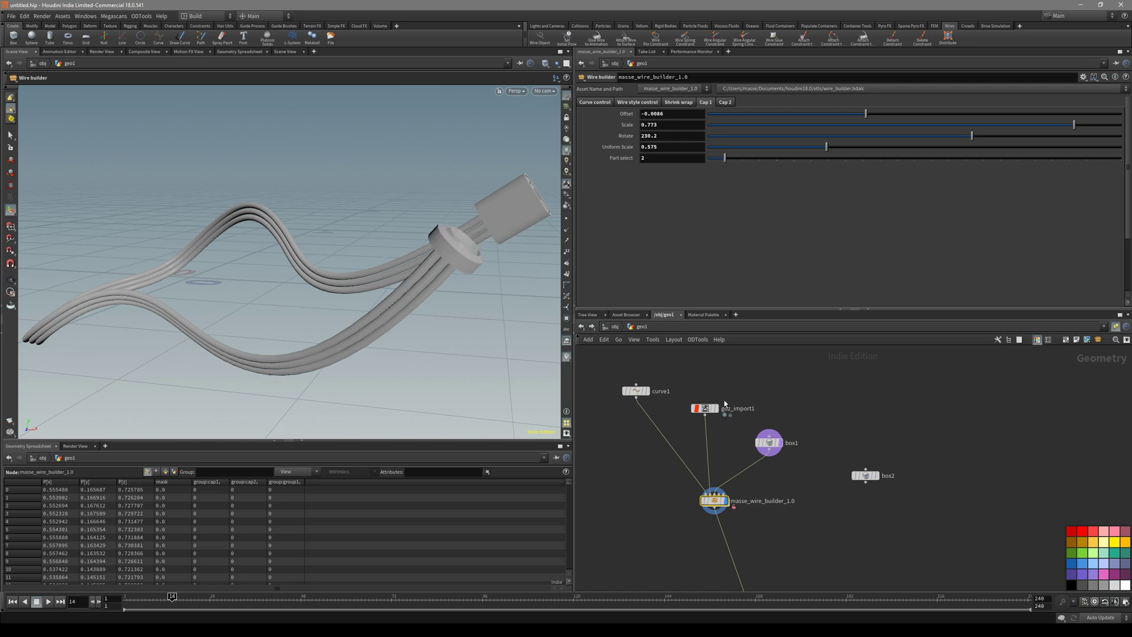
alt+drag(457, 230, 465, 295)
drag(724, 158, 700, 167)
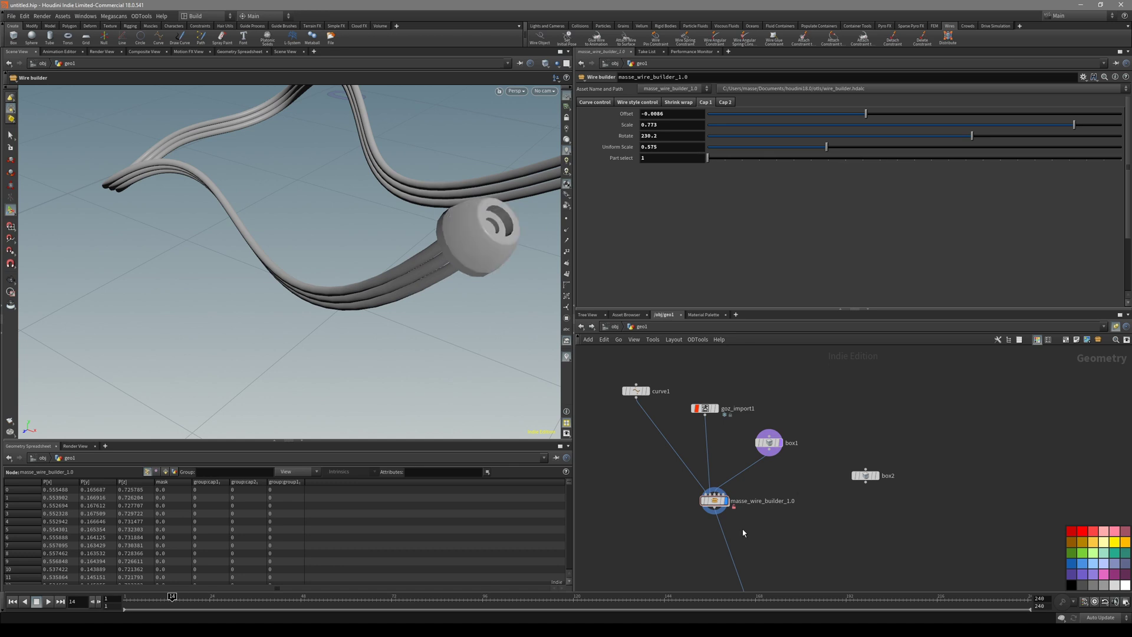
Connect box1 to the fourth input of the masse_wire_builder_1.0 node as well.
scroll(719, 506, up, 5)
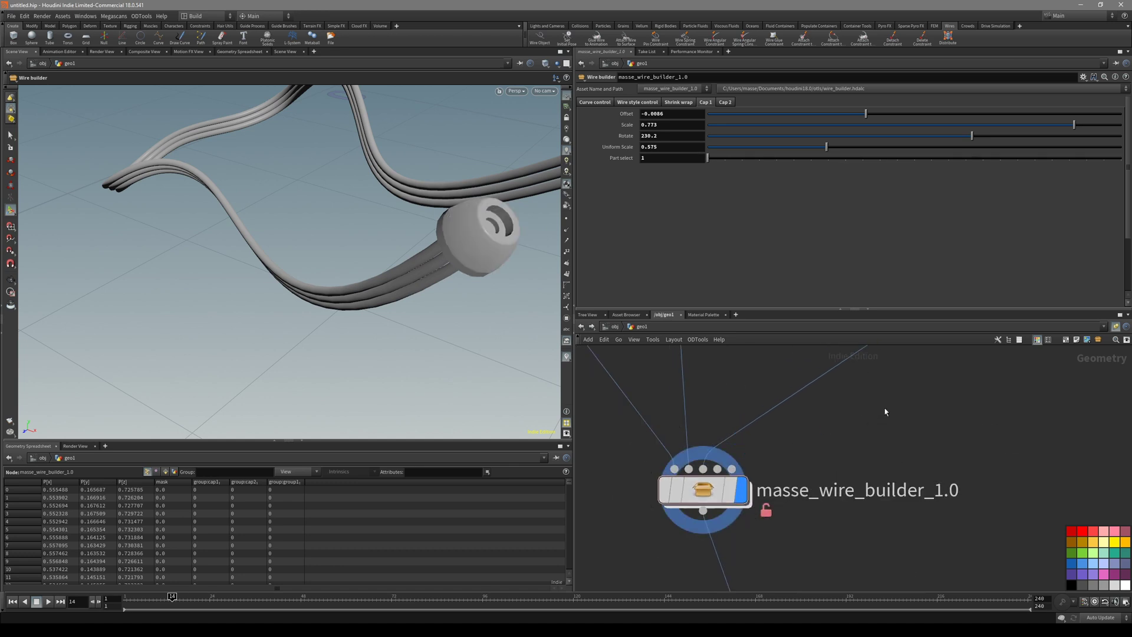
scroll(824, 458, down, 3)
click(748, 478)
scroll(742, 486, up, 1)
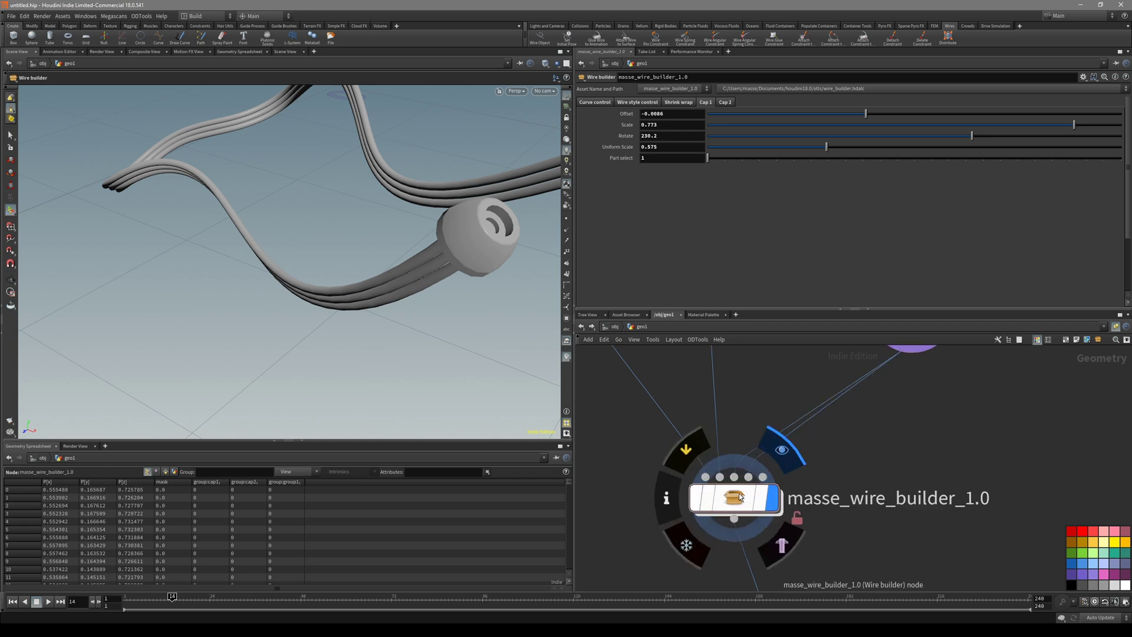
scroll(796, 478, down, 3)
Set Cap input 1 and Cap input 2 to 1 to use the connected boxes as wire caps.
mouse_move(439, 257)
mouse_down()
mouse_move(474, 236)
mouse_move(480, 248)
mouse_up()
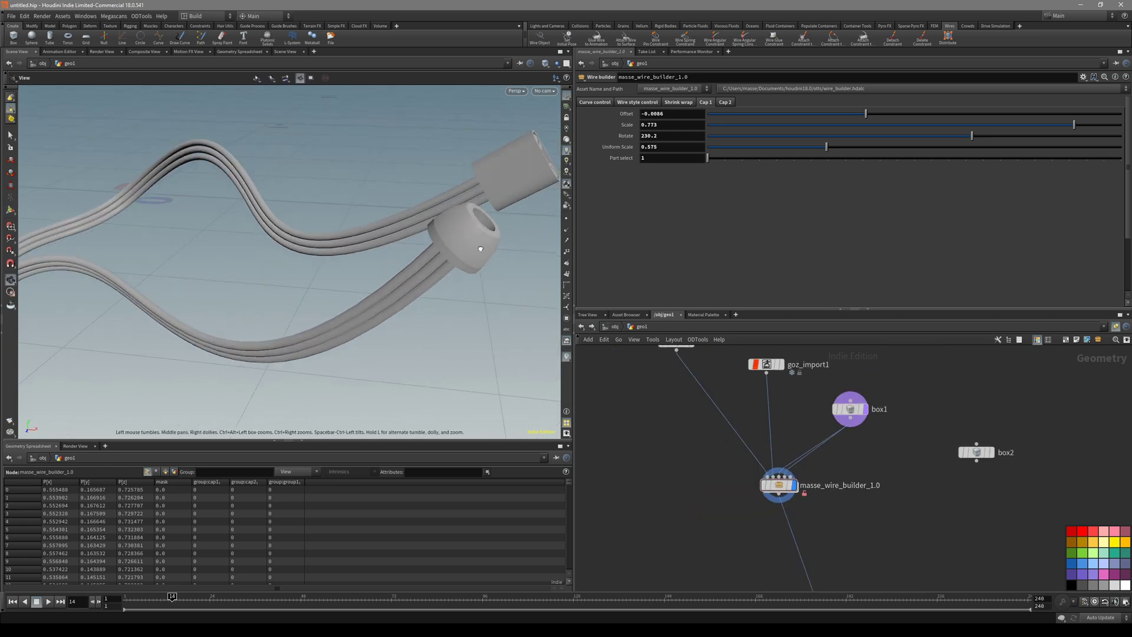
key(shift+w)
key(shift+w)
middle_drag(465, 257, 417, 309)
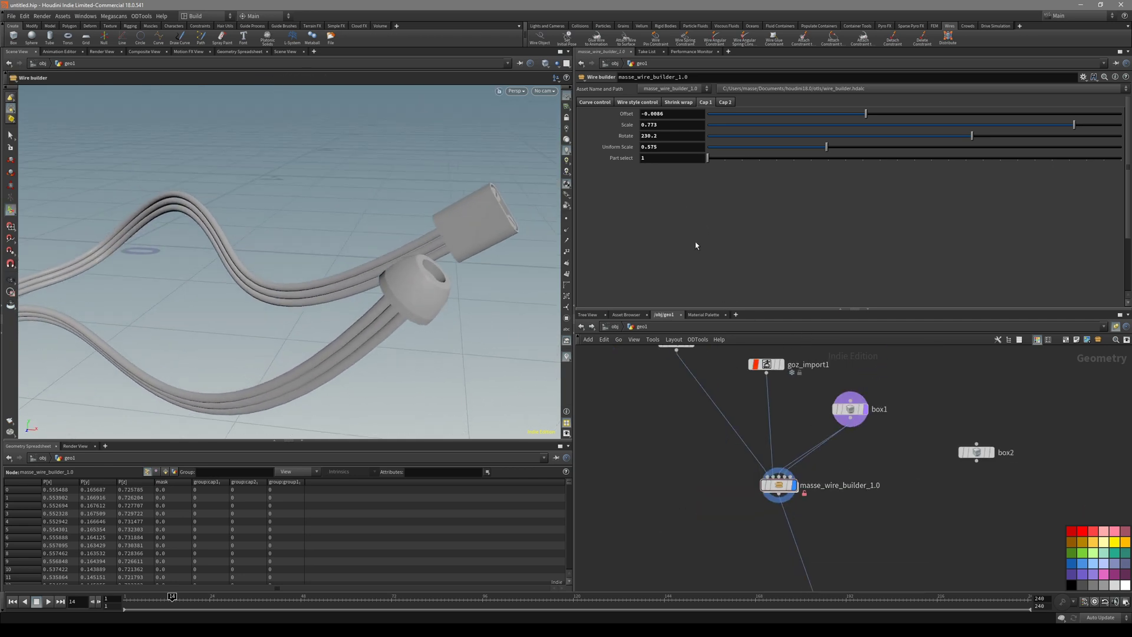
click(677, 102)
scroll(729, 279, down, 2)
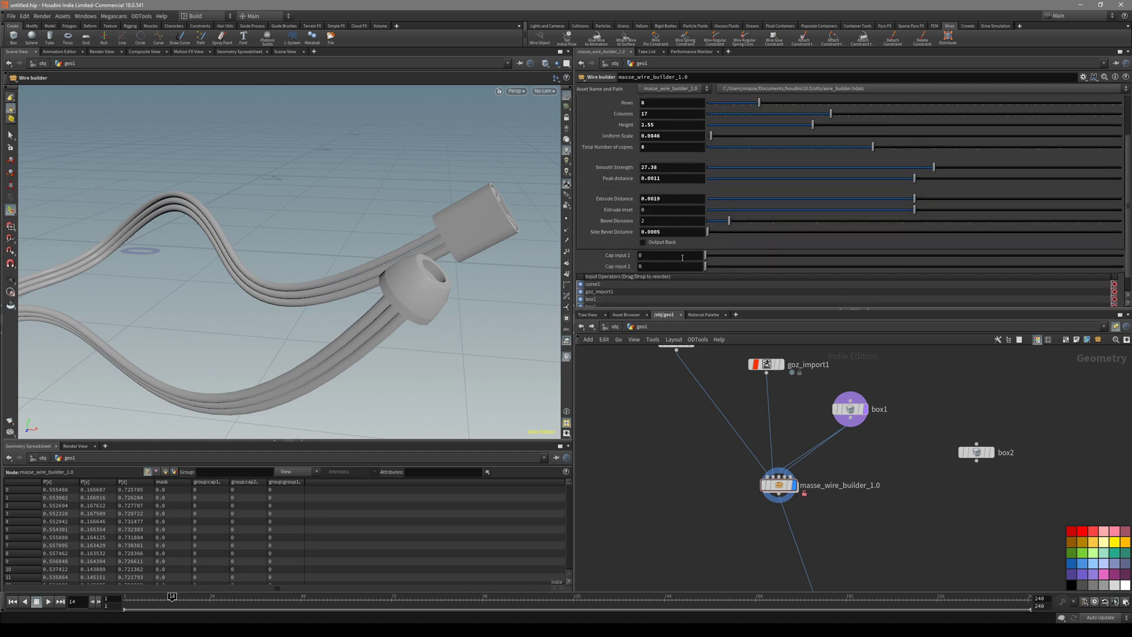
click(1123, 255)
click(1122, 266)
Inspect the box1 node's parameters and return to the wire builder node's settings.
scroll(865, 401, up, 4)
click(837, 417)
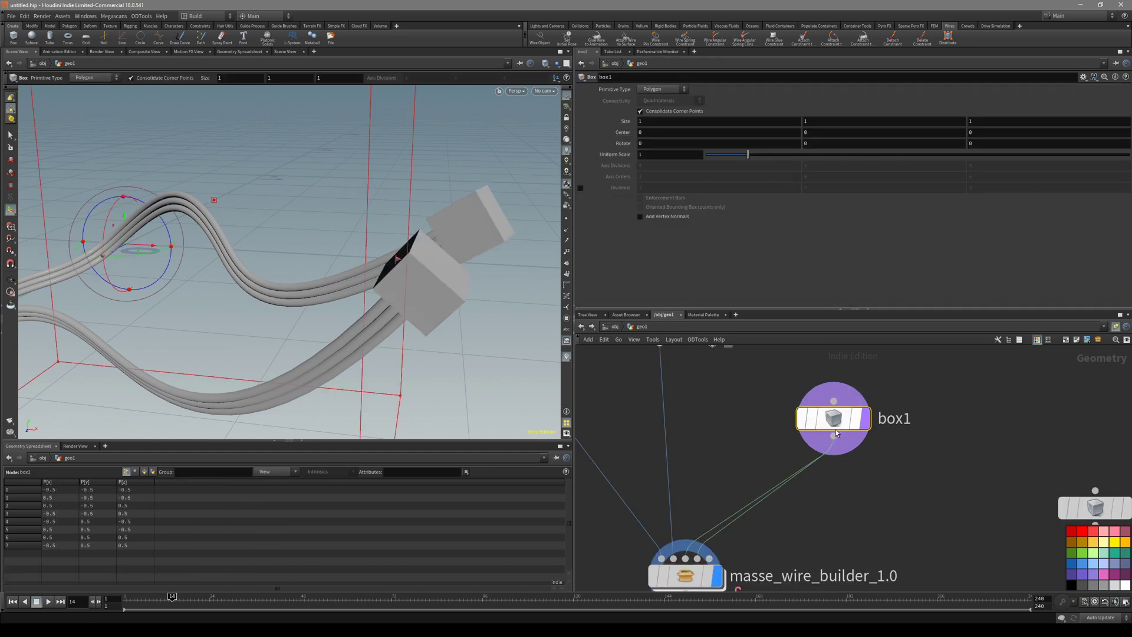
click(864, 416)
scroll(722, 474, down, 4)
click(699, 522)
click(718, 521)
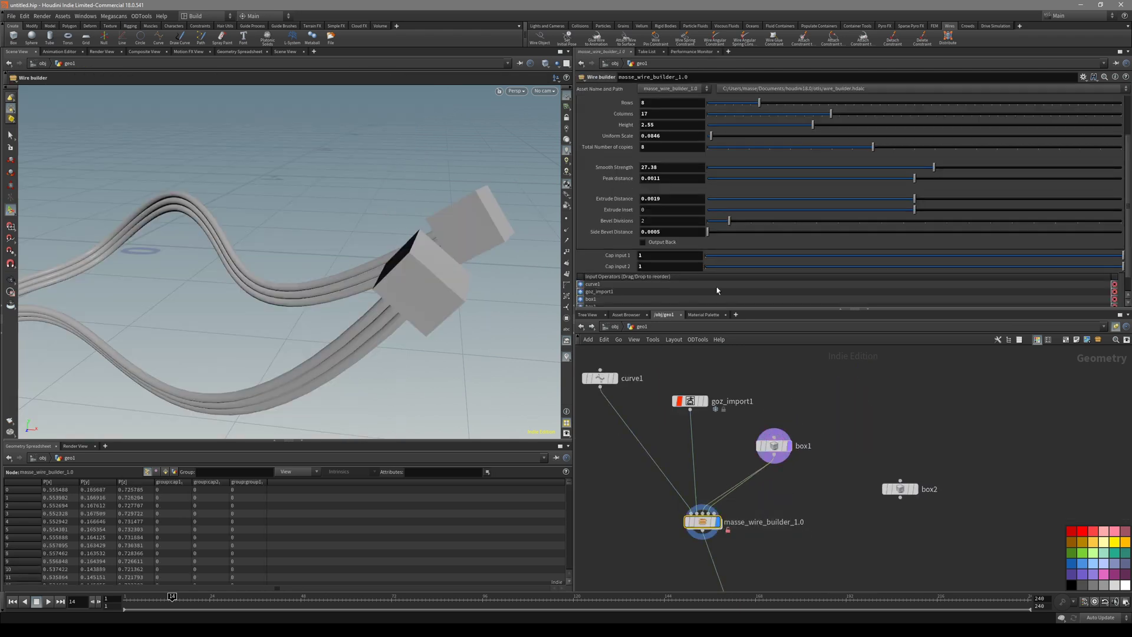
Set Cap input 1 and Cap input 2 back to 0 to use the built-in caps.
scroll(719, 406, up, 2)
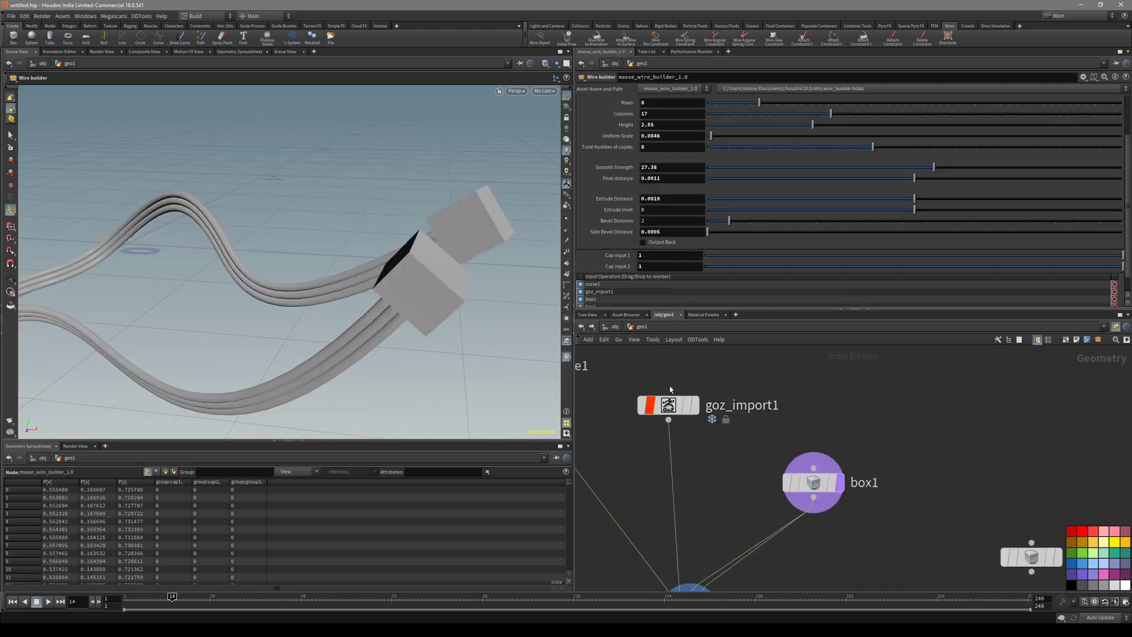
click(711, 255)
click(709, 267)
alt+drag(421, 306, 371, 359)
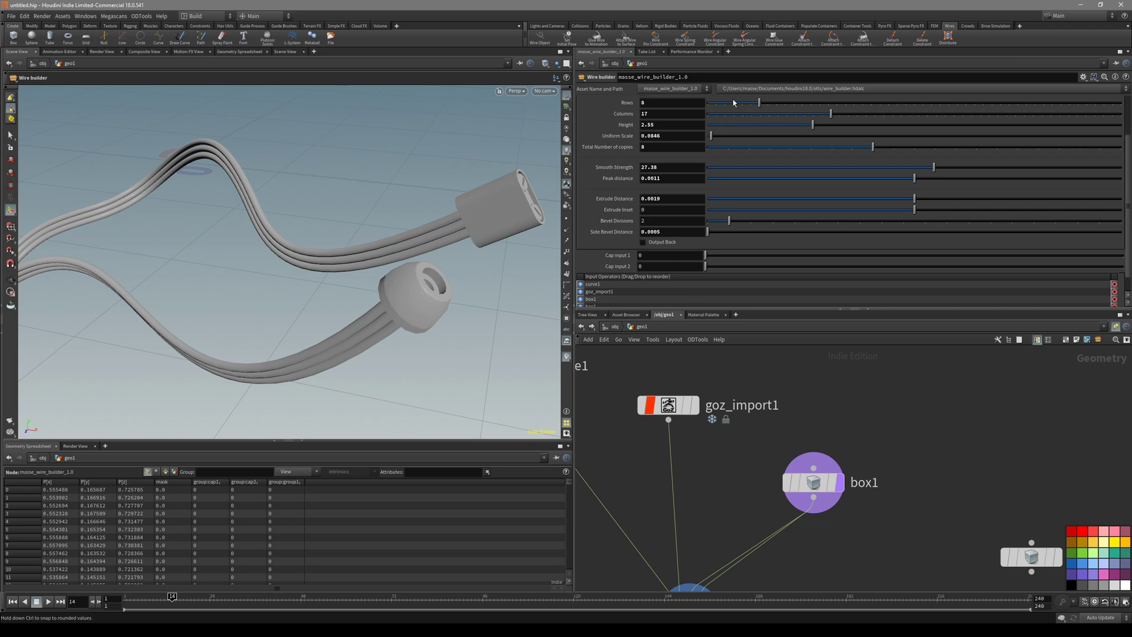
scroll(734, 103, up, 3)
click(706, 102)
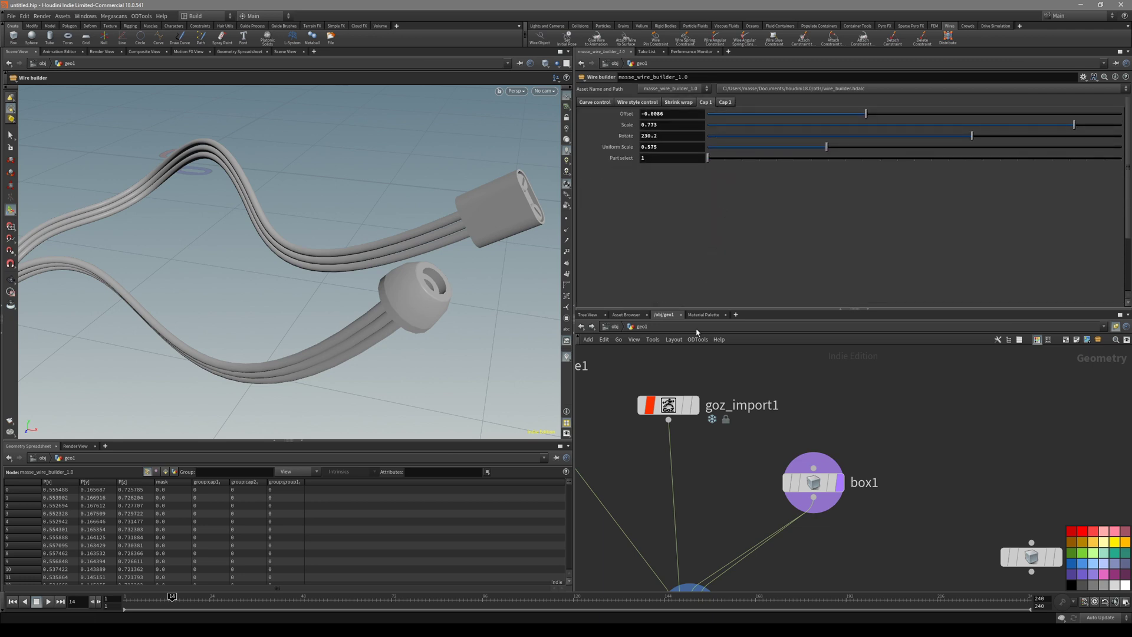
click(725, 158)
key(Escape)
mouse_move(362, 290)
mouse_down()
mouse_move(354, 321)
mouse_move(410, 305)
mouse_move(469, 336)
mouse_move(408, 342)
mouse_move(505, 277)
mouse_up()
key(shift+w)
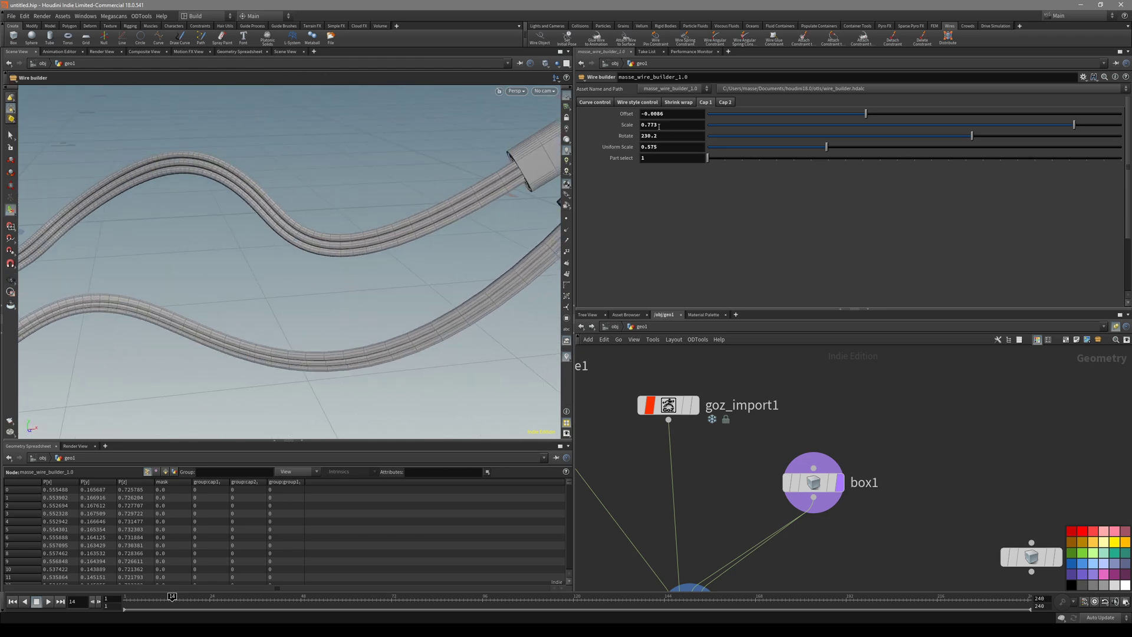
Enable the Shrink wrap? option to add sleeves around the wire bundle.
click(637, 102)
click(686, 103)
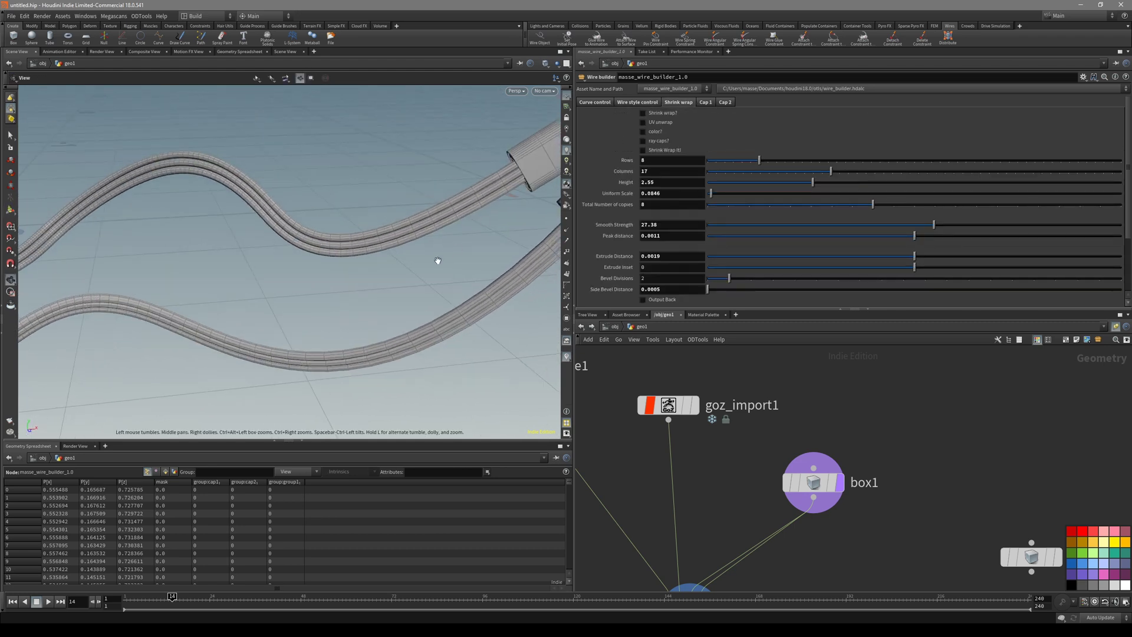
mouse_move(441, 276)
mouse_down()
mouse_move(415, 273)
mouse_move(389, 333)
mouse_move(396, 296)
mouse_move(399, 317)
mouse_move(434, 310)
mouse_up()
key(shift+w)
click(661, 114)
Set the sleeves to 7 rows, 11 columns, a height of 3.21 and 7 total copies.
mouse_move(507, 191)
mouse_down()
mouse_move(450, 253)
mouse_move(398, 260)
mouse_move(395, 240)
mouse_move(424, 263)
mouse_move(415, 265)
mouse_move(435, 241)
mouse_move(409, 232)
mouse_move(374, 271)
mouse_up()
key(shift+w)
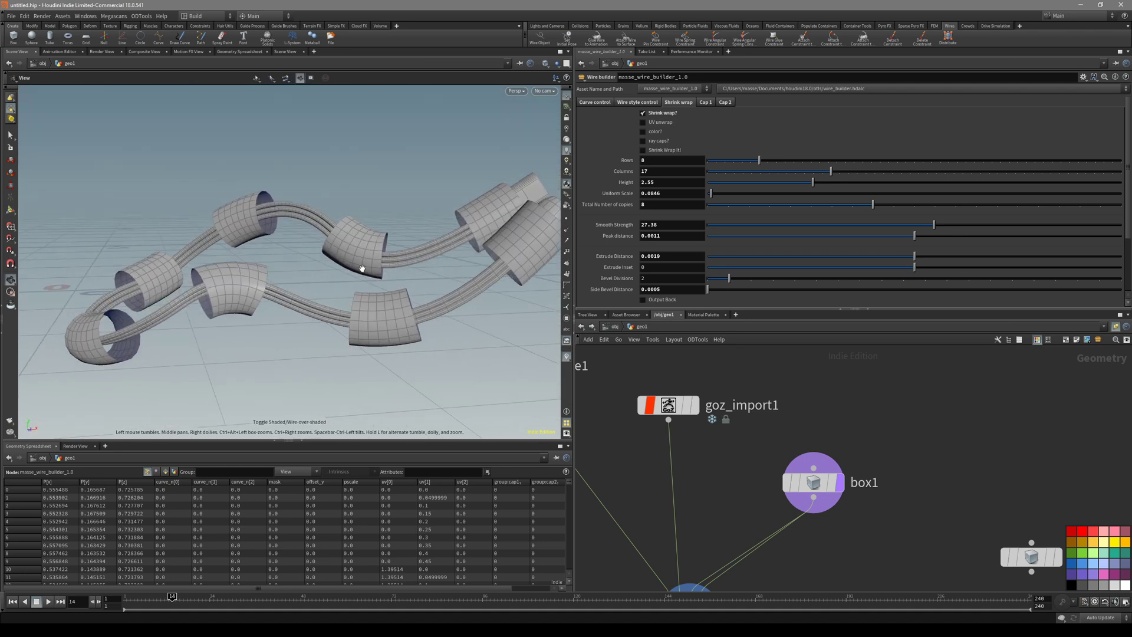
key(Return)
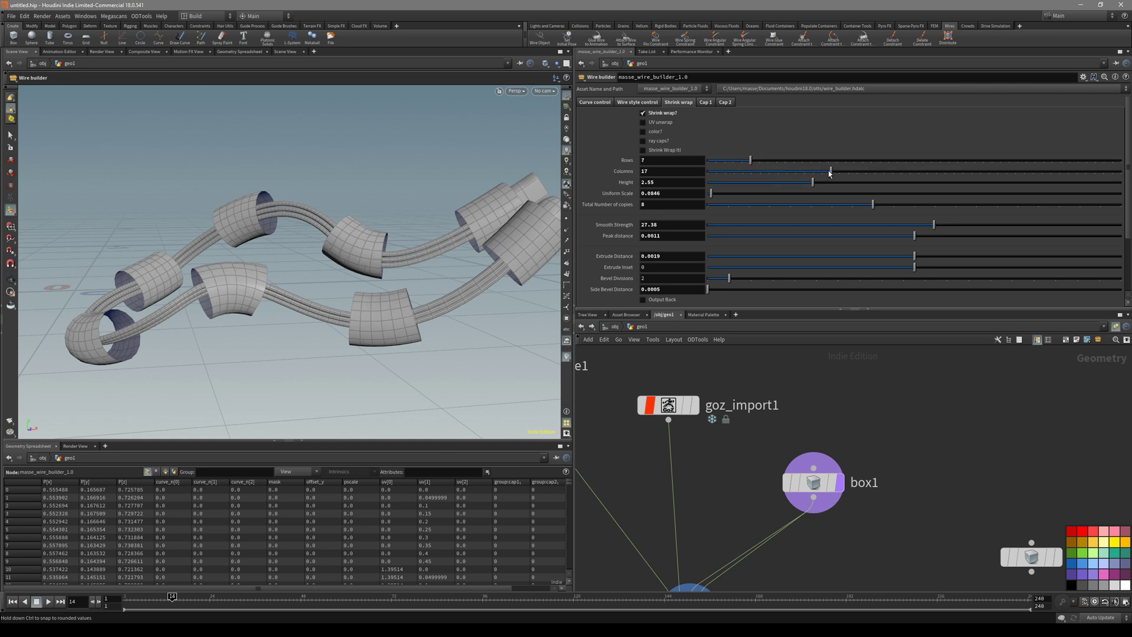
drag(747, 180, 842, 215)
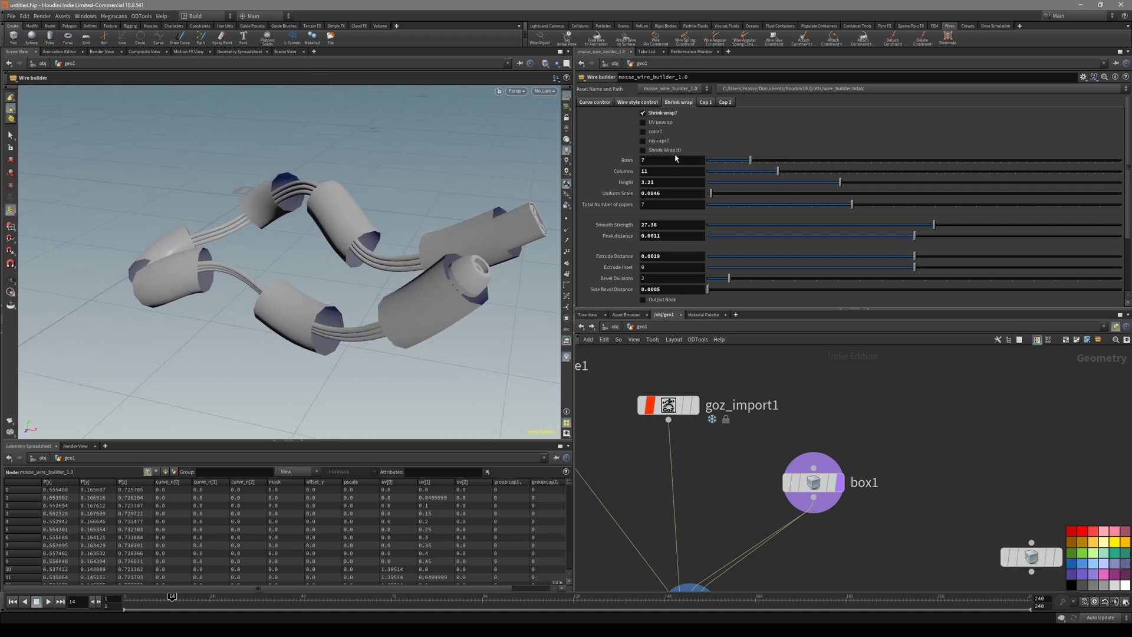
Enable Shrink Wrap It! to fit the sleeves onto the wires, and undo the last parameter change.
click(643, 150)
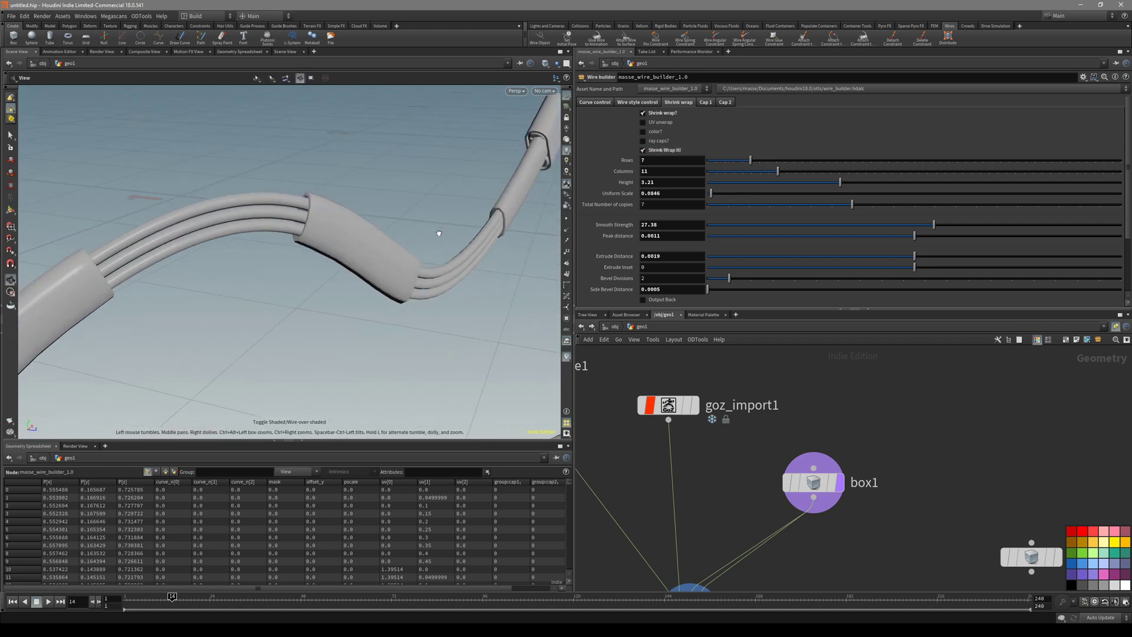
mouse_move(438, 233)
mouse_down()
mouse_move(467, 194)
mouse_move(356, 194)
mouse_move(409, 167)
mouse_move(316, 171)
mouse_move(307, 158)
mouse_move(304, 202)
mouse_move(354, 197)
mouse_move(336, 273)
mouse_up()
key(s)
key(ctrl+z)
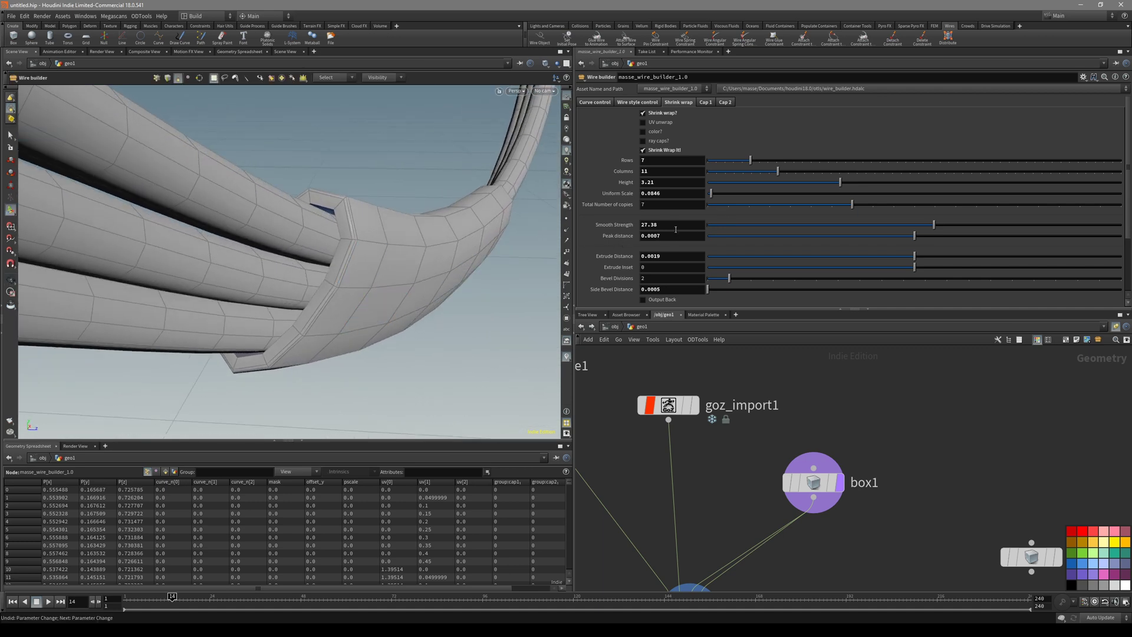
Set the sleeves' Smooth Strength to 34.38.
middle_drag(660, 214, 726, 222)
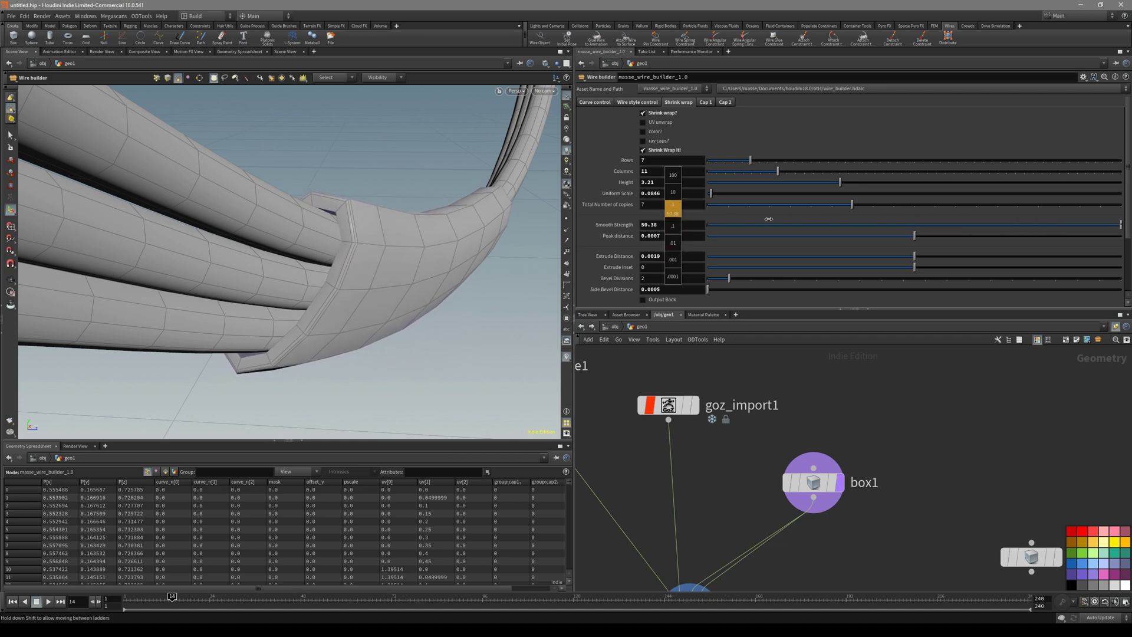
middle_drag(769, 219, 675, 229)
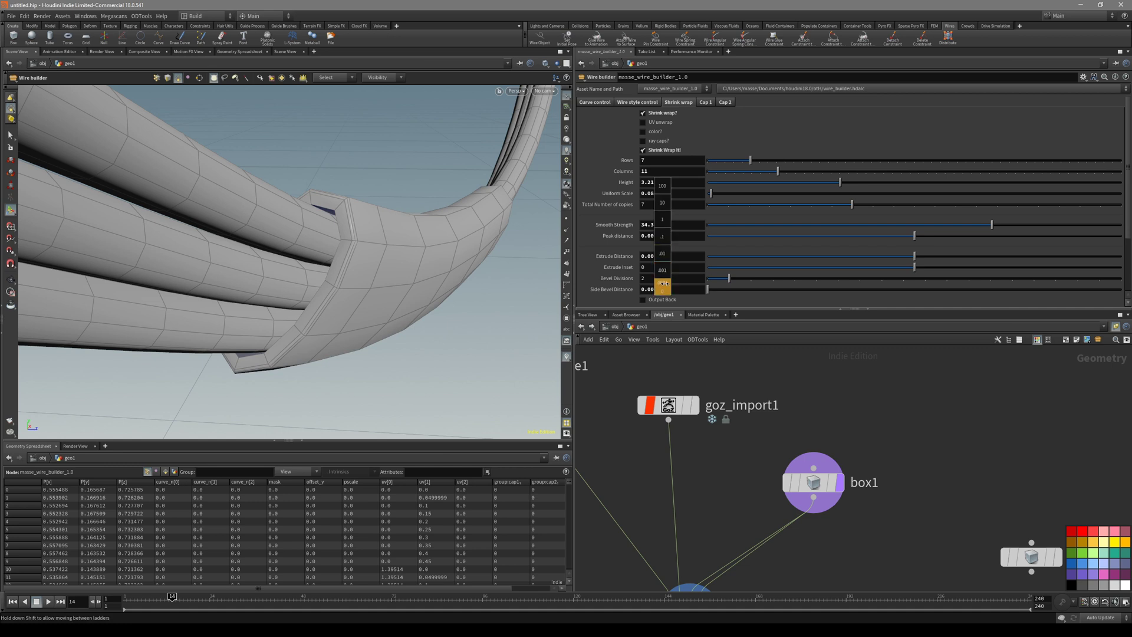
Set the sleeves' Peak distance to 0.0005 and Extrude Distance to 0.0015.
mouse_move(664, 284)
middle_down()
mouse_move(689, 288)
mouse_move(643, 291)
middle_up()
key(shift+w)
mouse_move(470, 242)
alt+mouse_down()
mouse_move(369, 187)
mouse_move(407, 232)
mouse_move(119, 232)
mouse_move(293, 182)
mouse_move(229, 277)
mouse_move(331, 336)
mouse_move(331, 379)
mouse_move(331, 273)
mouse_move(254, 293)
mouse_move(308, 220)
mouse_move(300, 249)
alt+mouse_up()
key(shift+w)
alt+right_drag(300, 250, 330, 318)
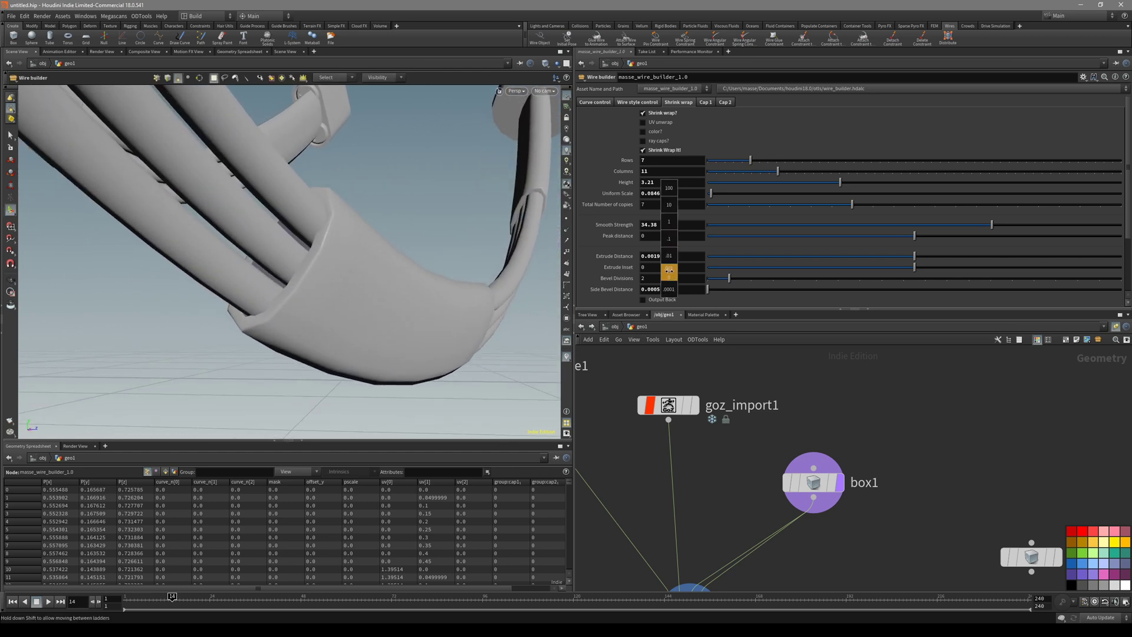
middle_drag(669, 270, 667, 290)
alt+drag(409, 216, 539, 258)
key(Return)
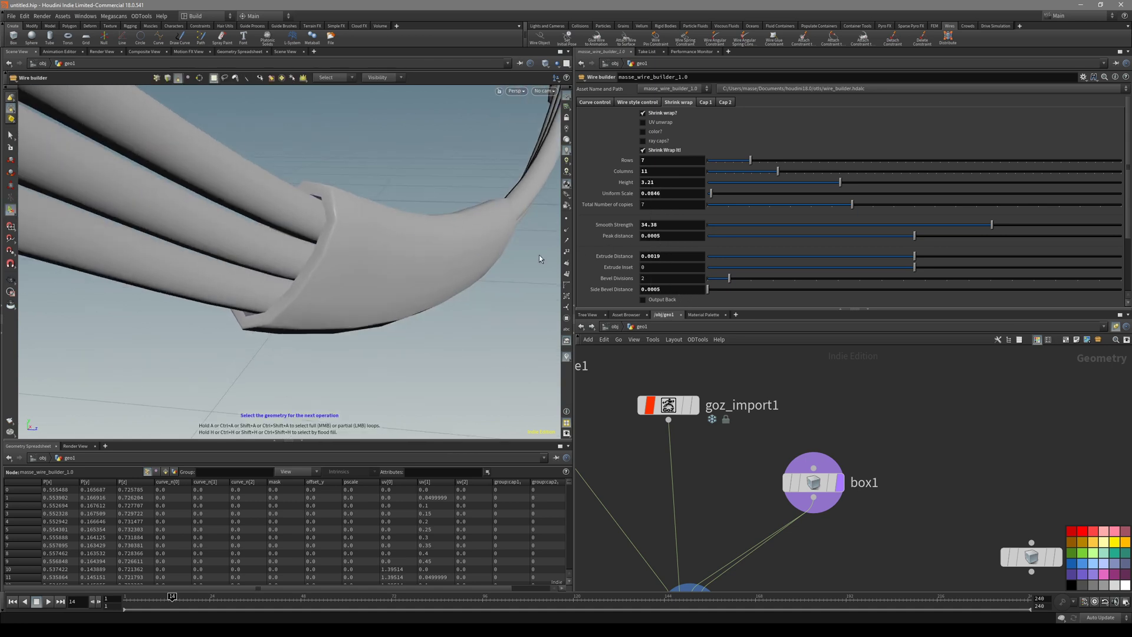
middle_drag(680, 313, 638, 321)
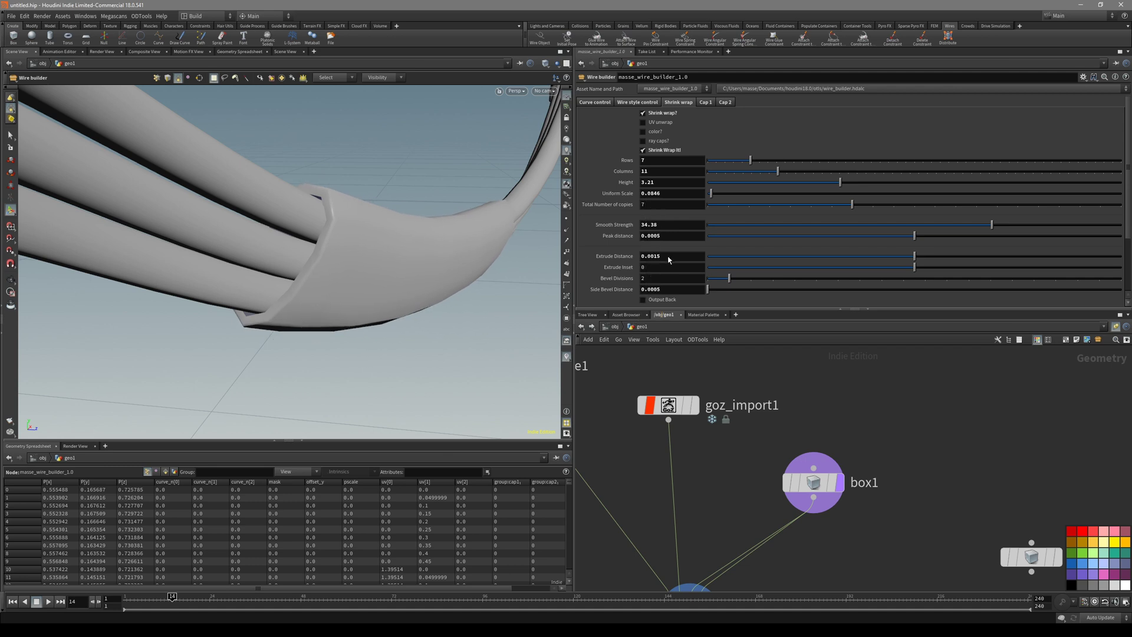
Try the Output Back option while examining a sleeve's edge up close, and turn the option off again.
scroll(671, 289, down, 1)
click(669, 277)
mouse_move(318, 235)
alt+mouse_down()
mouse_move(431, 232)
mouse_move(310, 266)
mouse_move(288, 289)
mouse_move(346, 226)
alt+mouse_up()
key(shift+w)
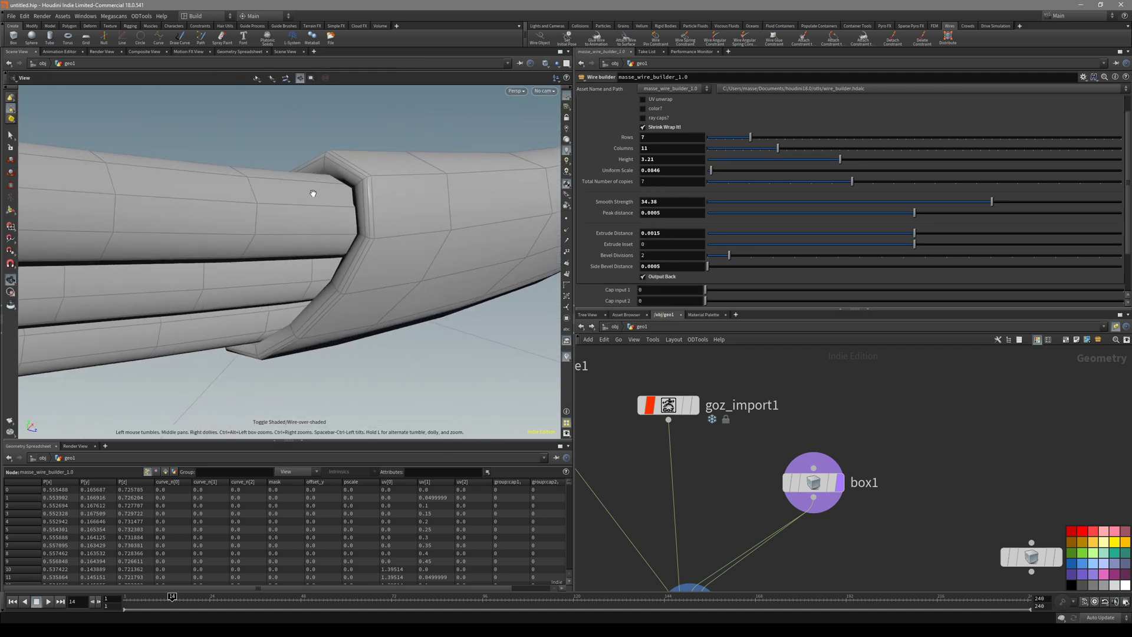
alt+drag(312, 192, 336, 189)
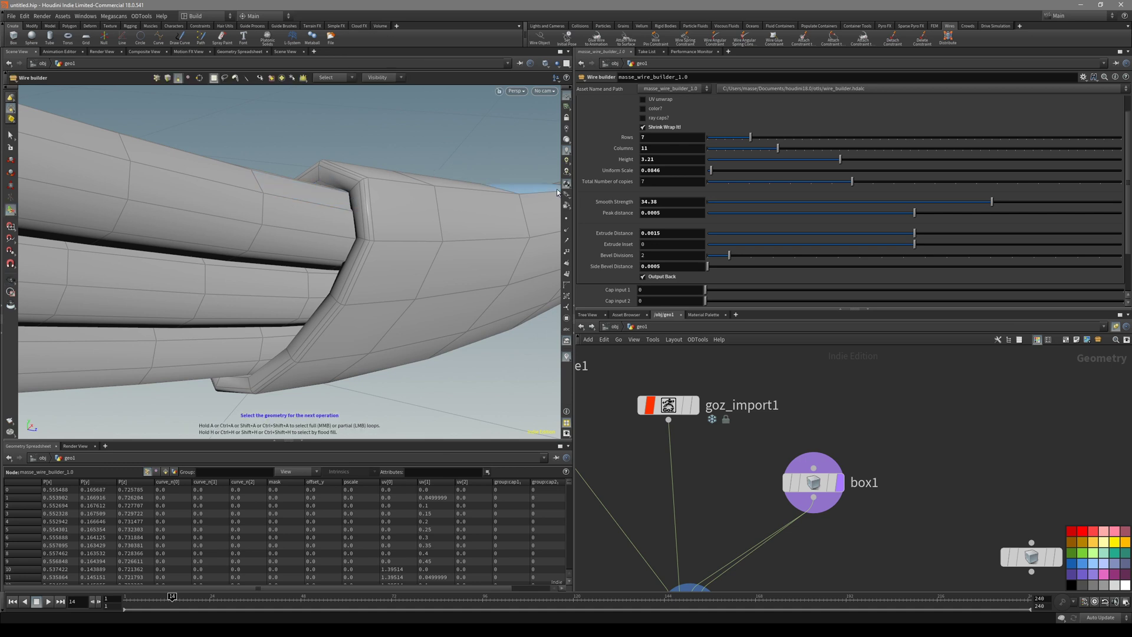
click(665, 280)
alt+right_drag(435, 230, 333, 250)
key(shift+w)
alt+drag(334, 250, 407, 224)
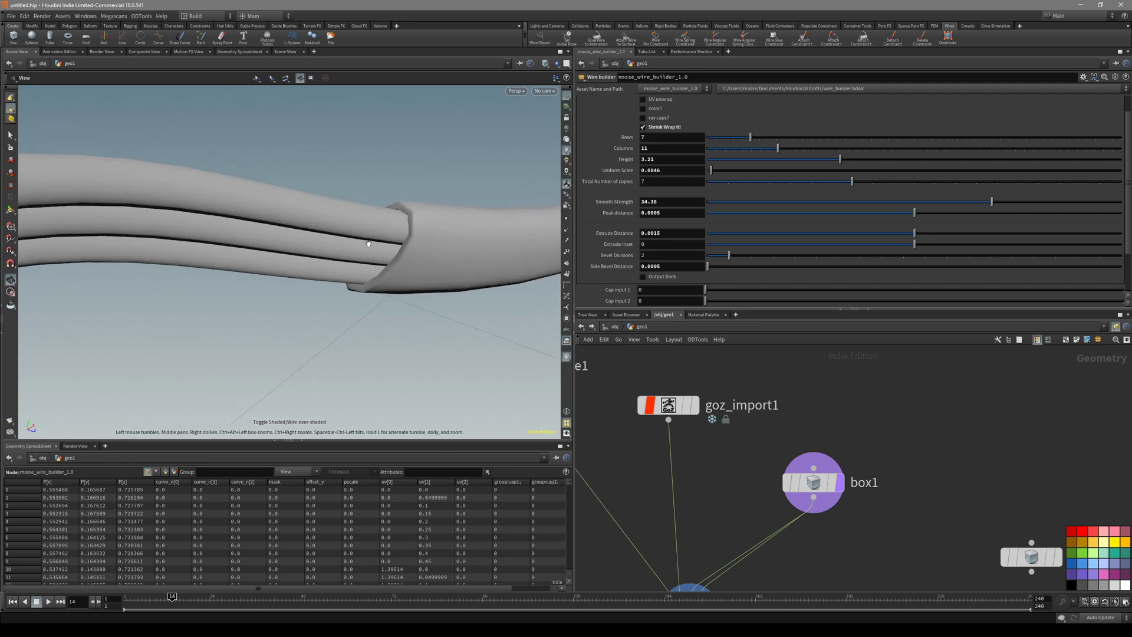
Try adjusting the sleeves' Side Bevel Distance while examining a sleeve's edge up close with and without wireframe overlay.
alt+right_drag(407, 224, 488, 215)
mouse_move(489, 214)
mouse_down()
mouse_move(361, 243)
mouse_move(447, 260)
mouse_move(418, 234)
mouse_up()
key(Return)
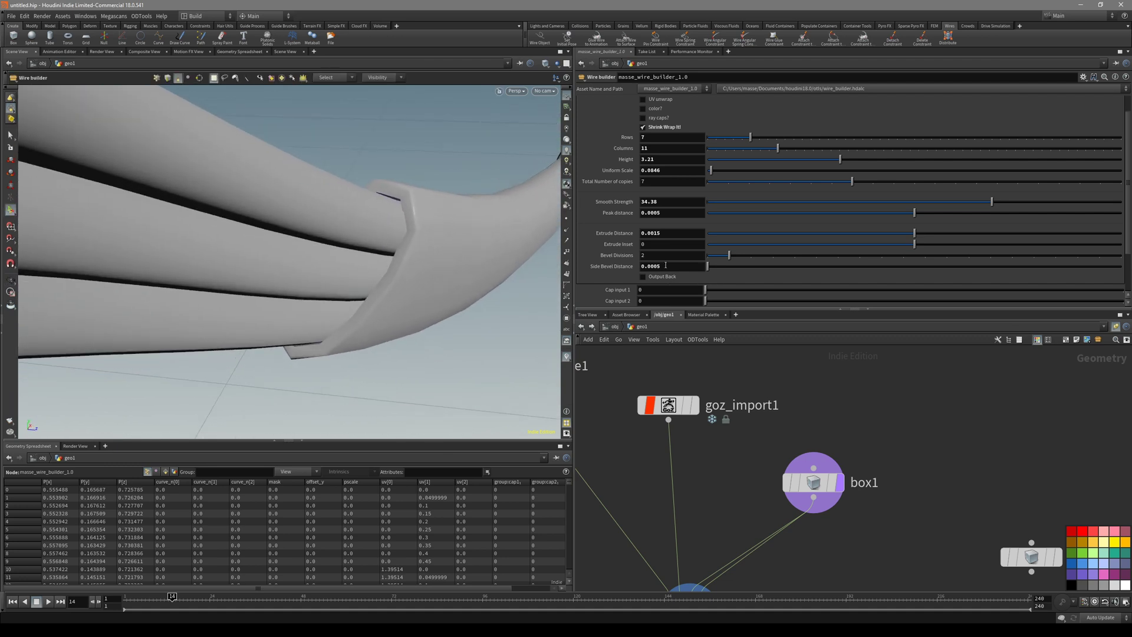
key(shift+w)
mouse_move(407, 255)
alt+mouse_down()
mouse_move(455, 206)
mouse_move(399, 189)
mouse_move(522, 285)
alt+mouse_up()
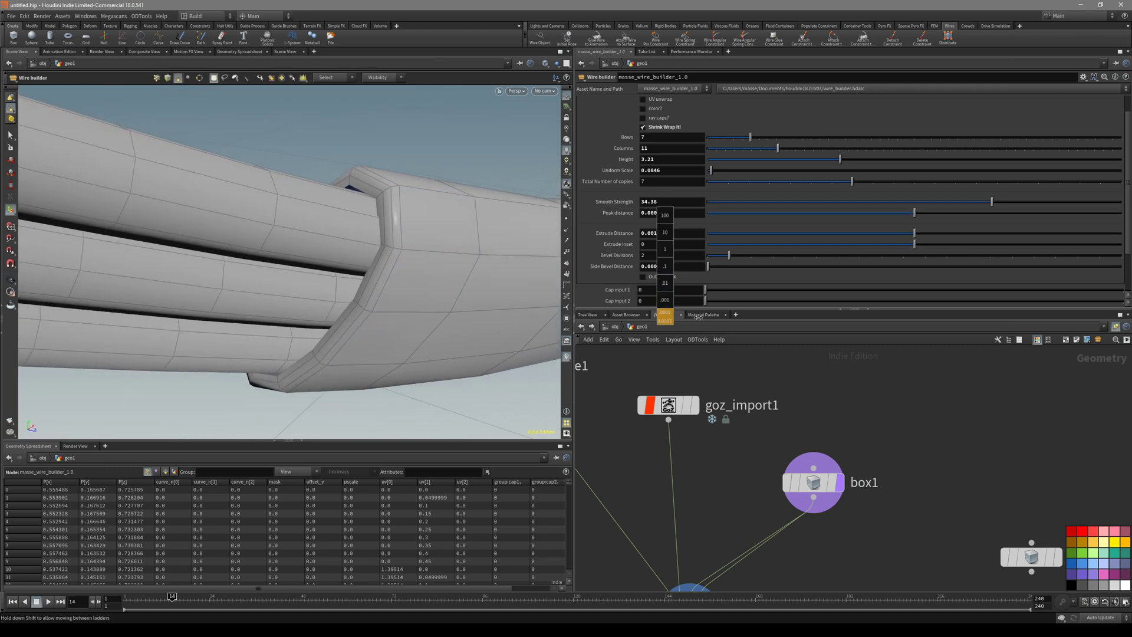
middle_drag(653, 318, 661, 322)
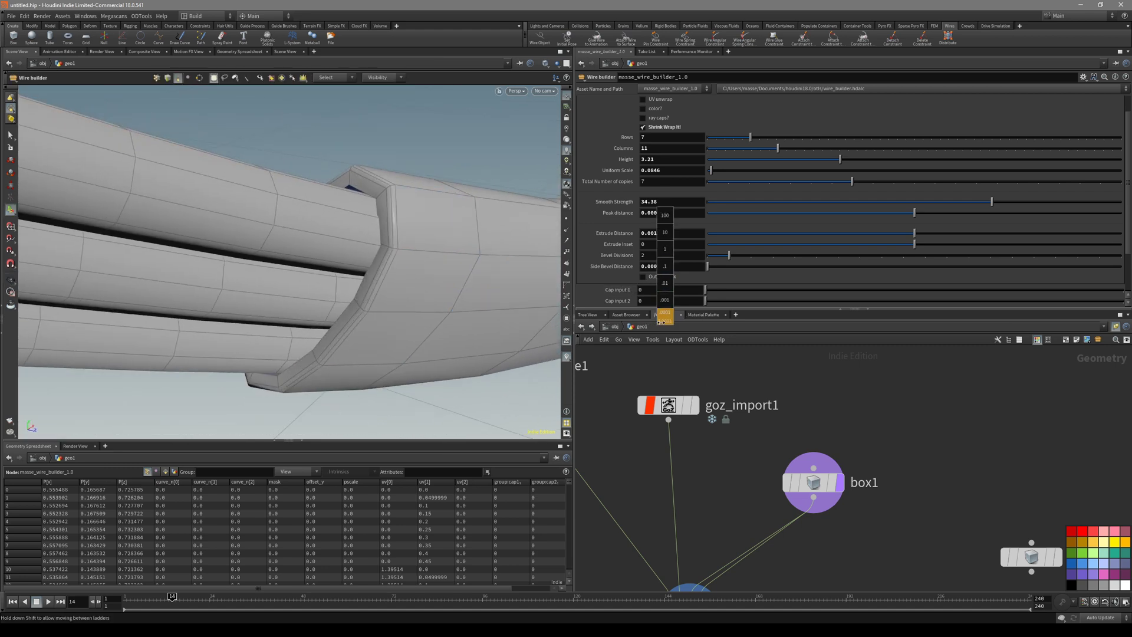
key(shift+w)
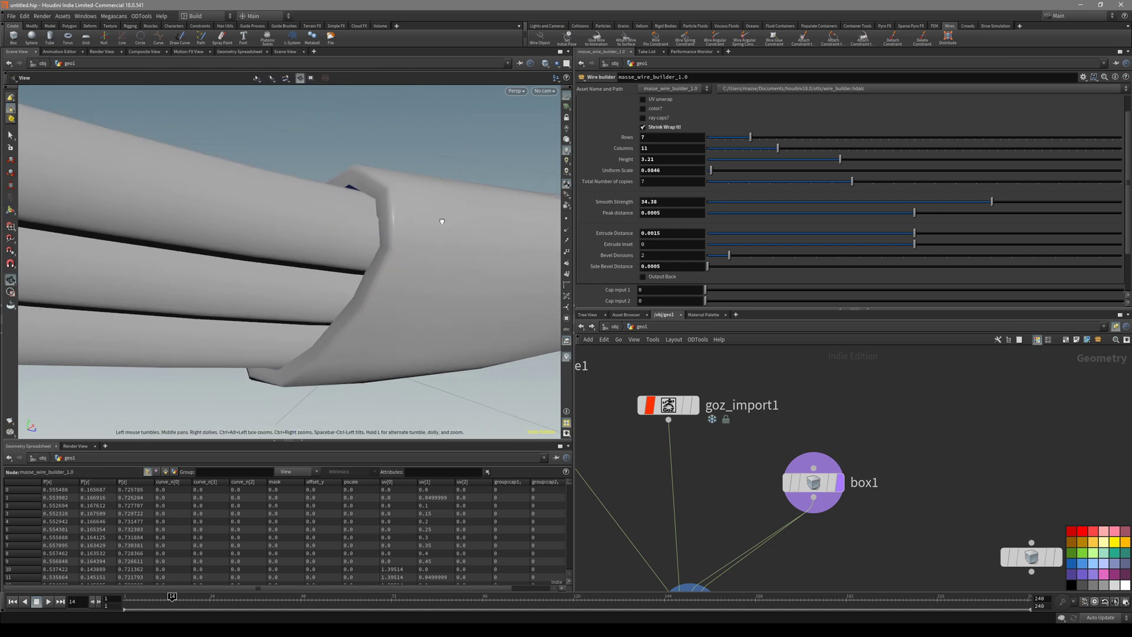
Examine the fitted sleeves along the whole wire bundle, from the middle runs to the capped ends.
alt+right_drag(440, 219, 406, 233)
alt+drag(407, 233, 427, 228)
right_drag(427, 228, 204, 235)
drag(205, 235, 152, 195)
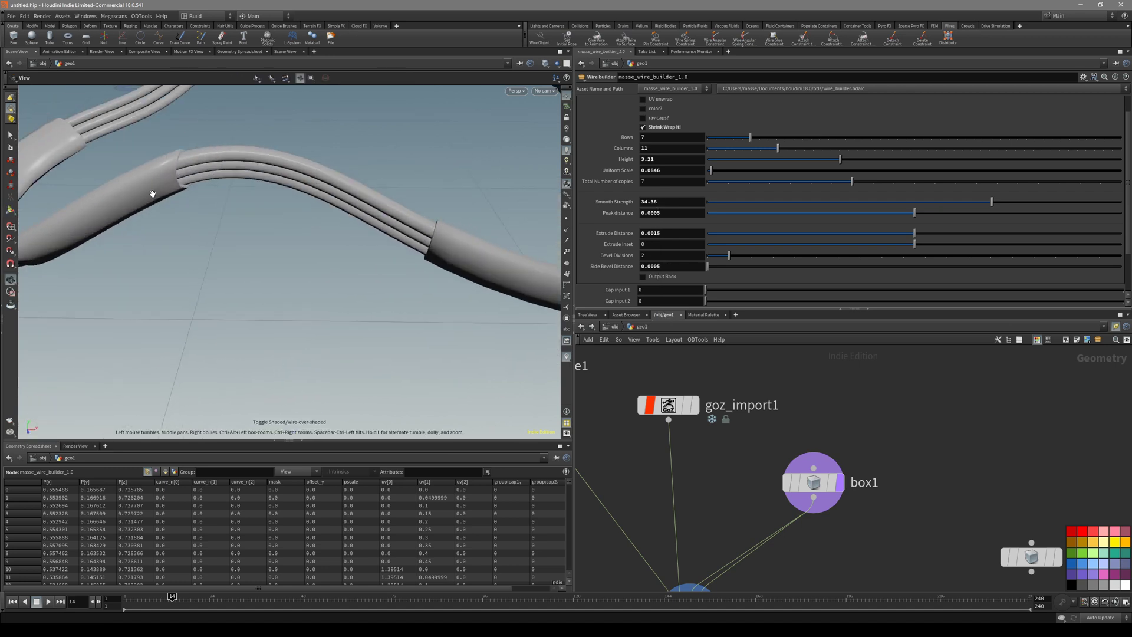
key(shift+w)
right_drag(152, 194, 152, 172)
drag(152, 172, 344, 267)
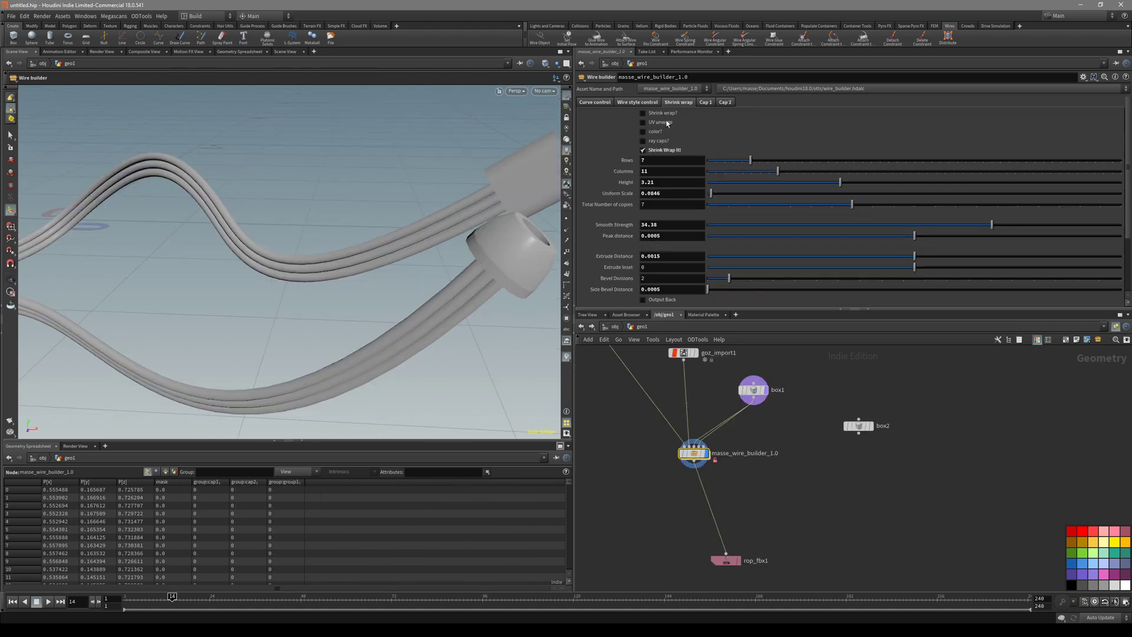
Turn Shrink wrap? back on with Shrink Wrap It! enabled, and inspect the sleeves near the end caps in wireframe shading.
click(667, 117)
mouse_move(472, 244)
alt+mouse_down()
mouse_move(481, 259)
mouse_move(434, 268)
mouse_move(472, 232)
mouse_move(432, 268)
mouse_move(359, 268)
mouse_move(408, 301)
mouse_move(177, 248)
mouse_move(407, 235)
alt+mouse_up()
click(659, 116)
key(shift+w)
key(shift+w)
click(665, 150)
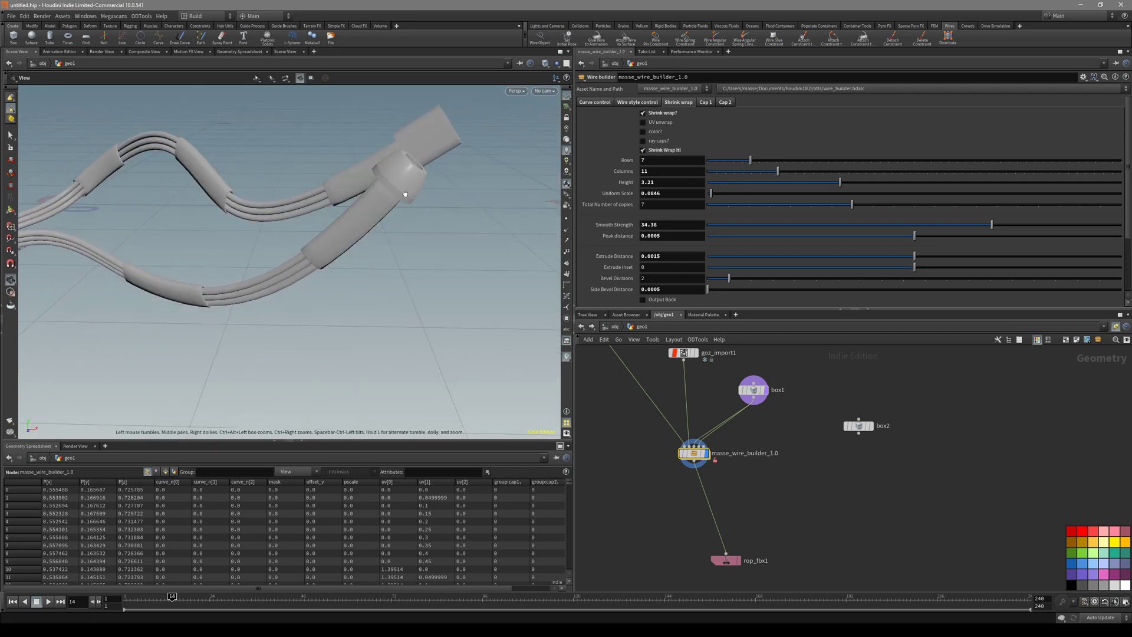
key(shift+w)
mouse_move(407, 192)
mouse_down()
mouse_move(468, 159)
mouse_move(409, 226)
mouse_move(383, 208)
mouse_move(493, 177)
mouse_move(406, 201)
mouse_up()
key(shift+w)
key(shift+w)
Set Cap 1's Rotate to 257.2 and Uniform Scale to 0.411, and Cap 2's Offset to -0.0203 and Uniform Scale to 0.466.
click(706, 102)
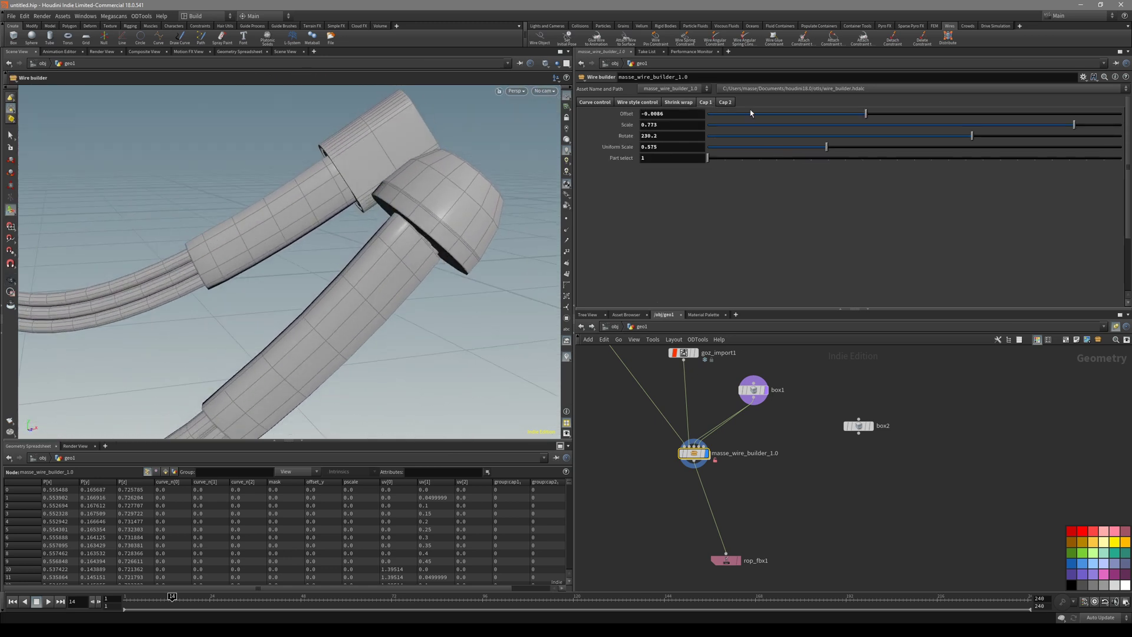
mouse_move(1070, 129)
mouse_down()
mouse_move(1041, 129)
mouse_move(1073, 126)
mouse_up()
drag(825, 151, 793, 152)
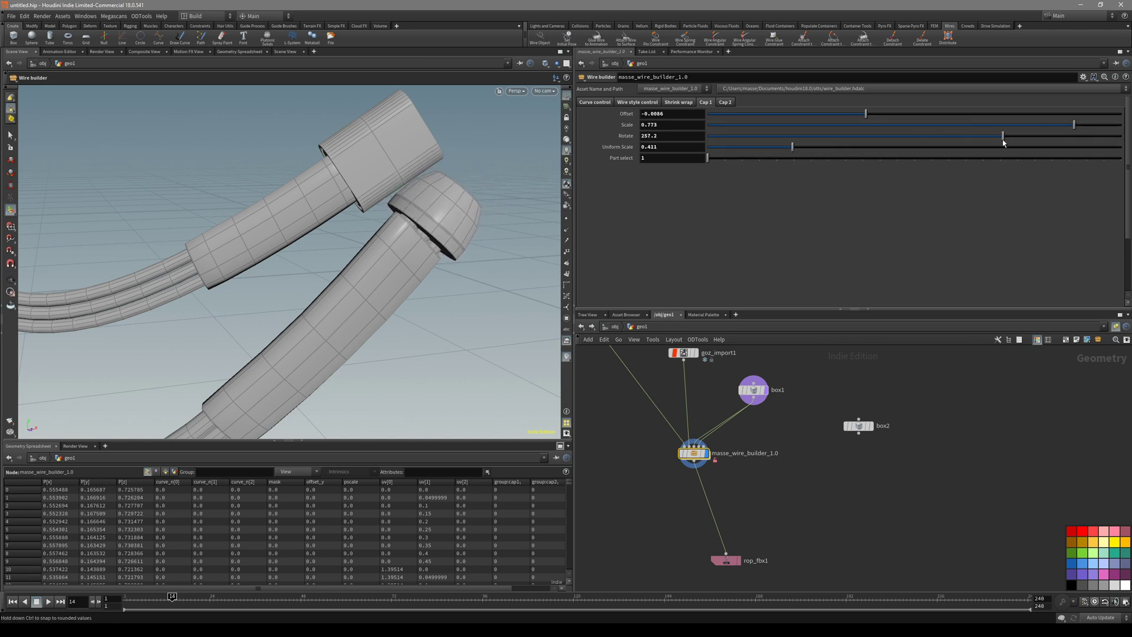
drag(857, 112, 794, 152)
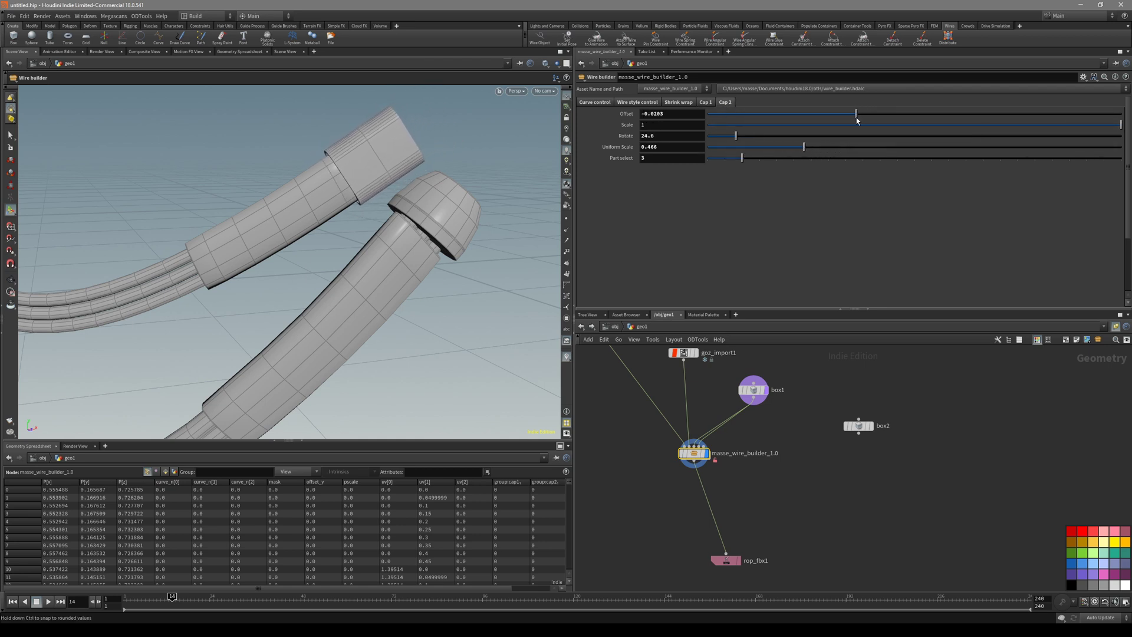
Enable the ray caps? option in the shrink wrap settings to fit the end sleeves over the caps.
click(679, 102)
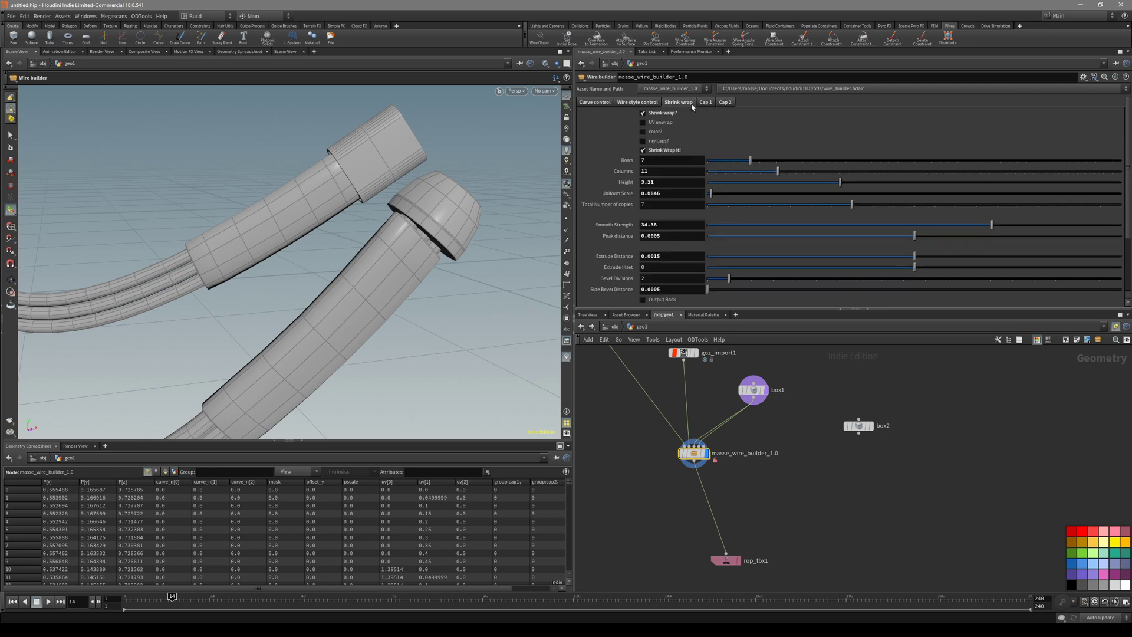
alt+drag(467, 195, 512, 191)
click(654, 142)
mouse_move(414, 248)
alt+mouse_down()
mouse_move(356, 308)
mouse_move(336, 248)
mouse_move(374, 286)
mouse_move(395, 259)
alt+mouse_up()
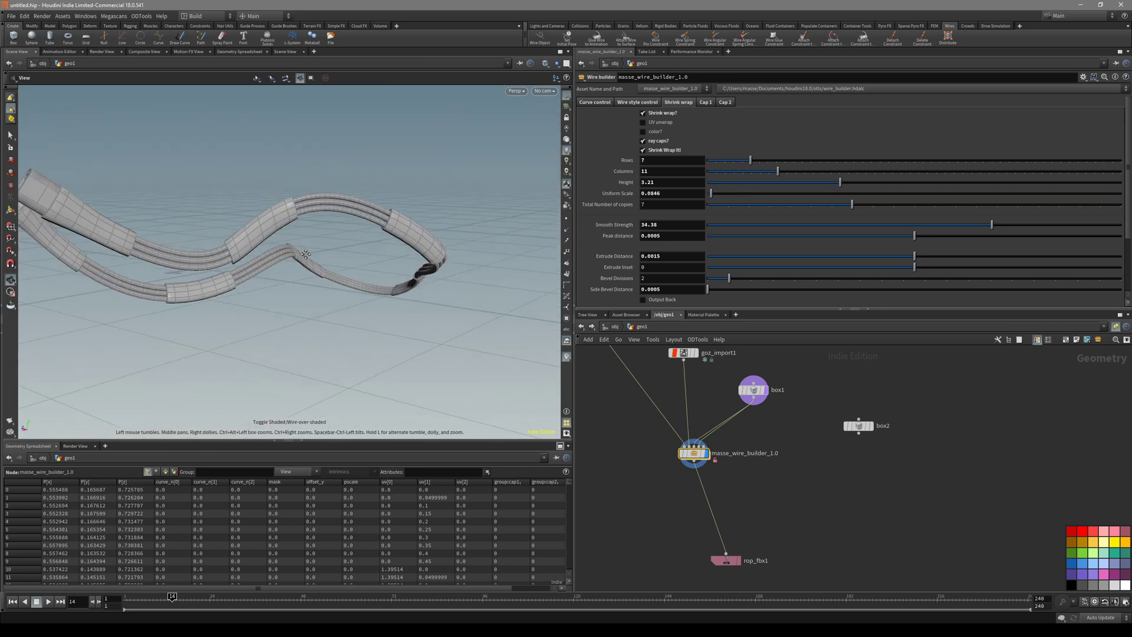
Examine how the end sleeves wrap around both caps, comparing the shaded and wireframe displays.
middle_drag(305, 254, 437, 266)
drag(287, 242, 497, 248)
scroll(276, 223, up, 6)
key(shift+w)
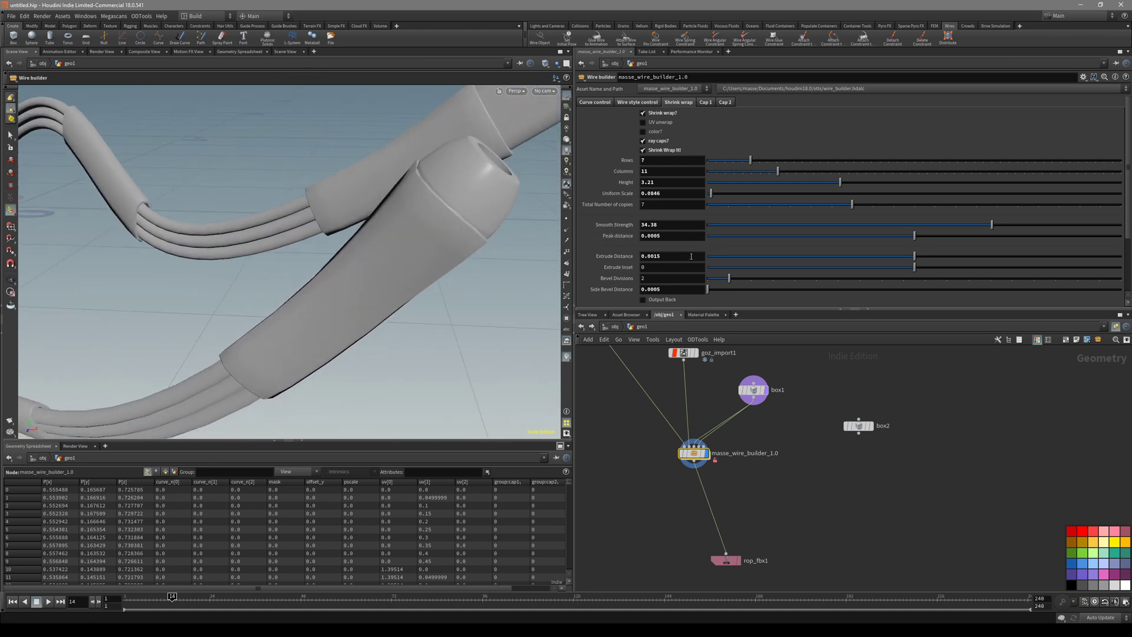
key(shift+w)
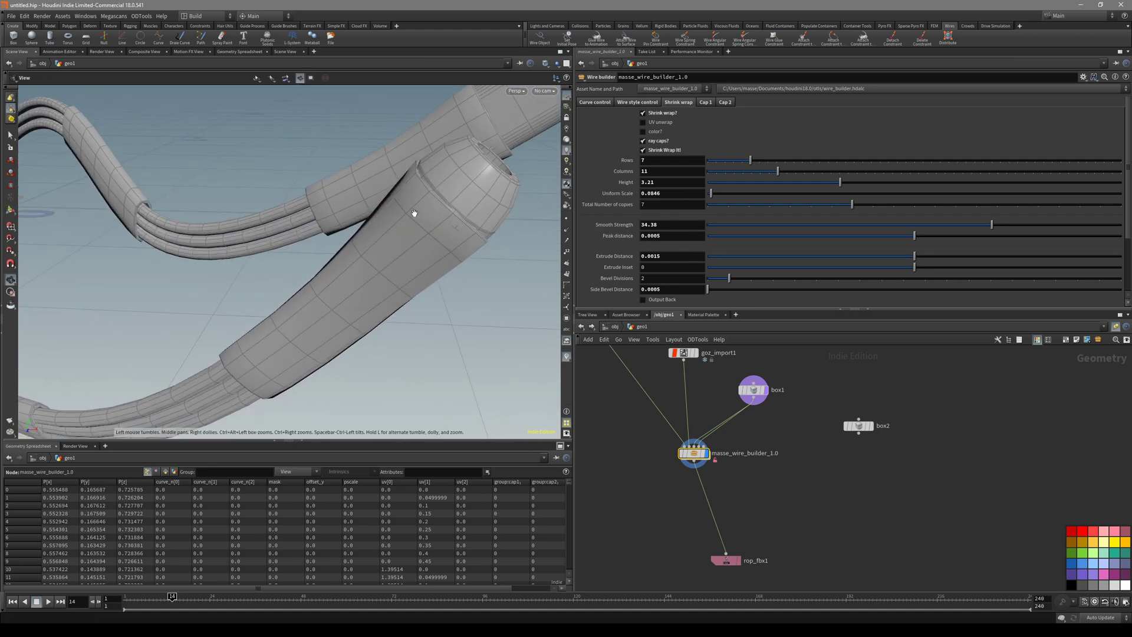
drag(414, 212, 501, 207)
key(shift+w)
key(shift+w)
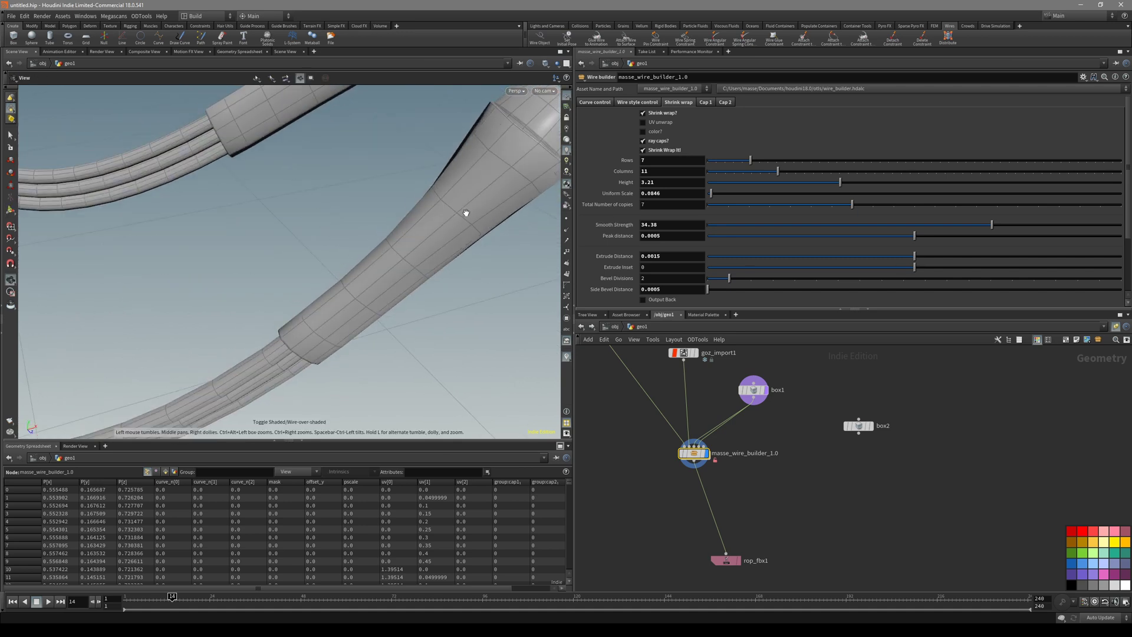
drag(345, 271, 371, 190)
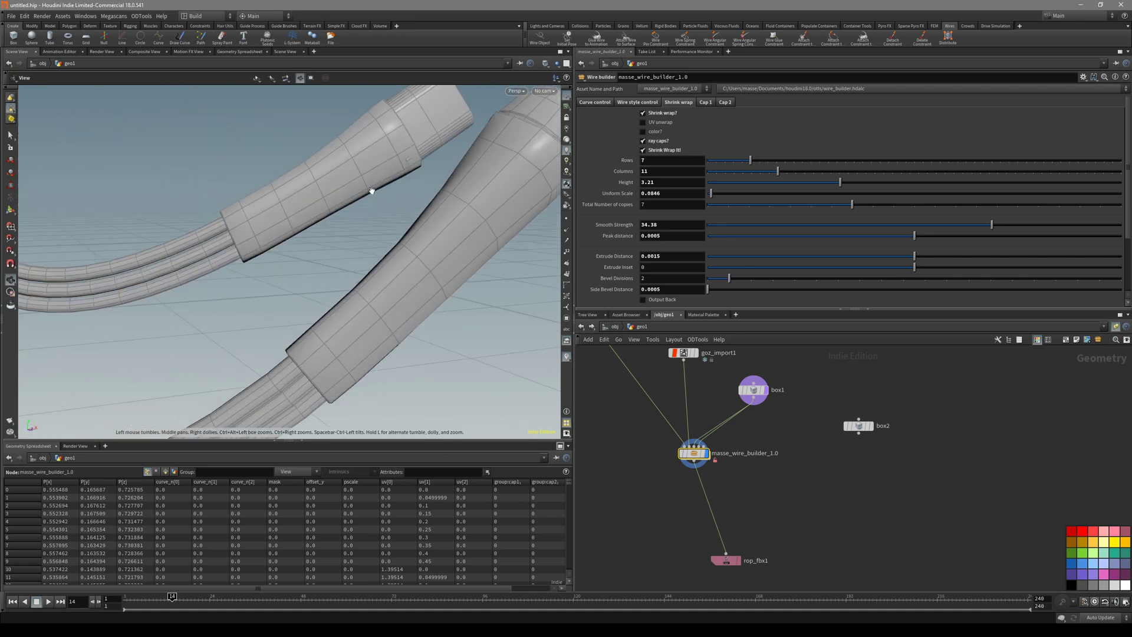
Increase the sleeves' resolution to 13 Rows and 16 Columns, and check the smoother sleeves along the bundle.
click(653, 102)
click(673, 101)
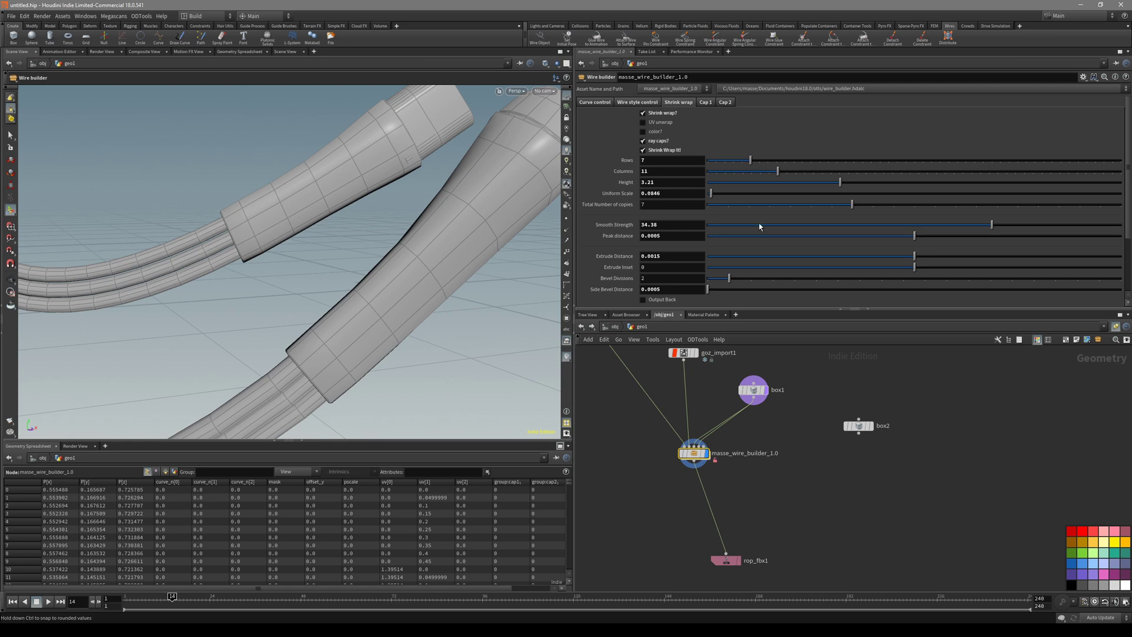
mouse_move(751, 161)
mouse_down()
mouse_move(797, 161)
mouse_move(823, 175)
mouse_up()
key(shift+w)
right_drag(502, 205, 369, 245)
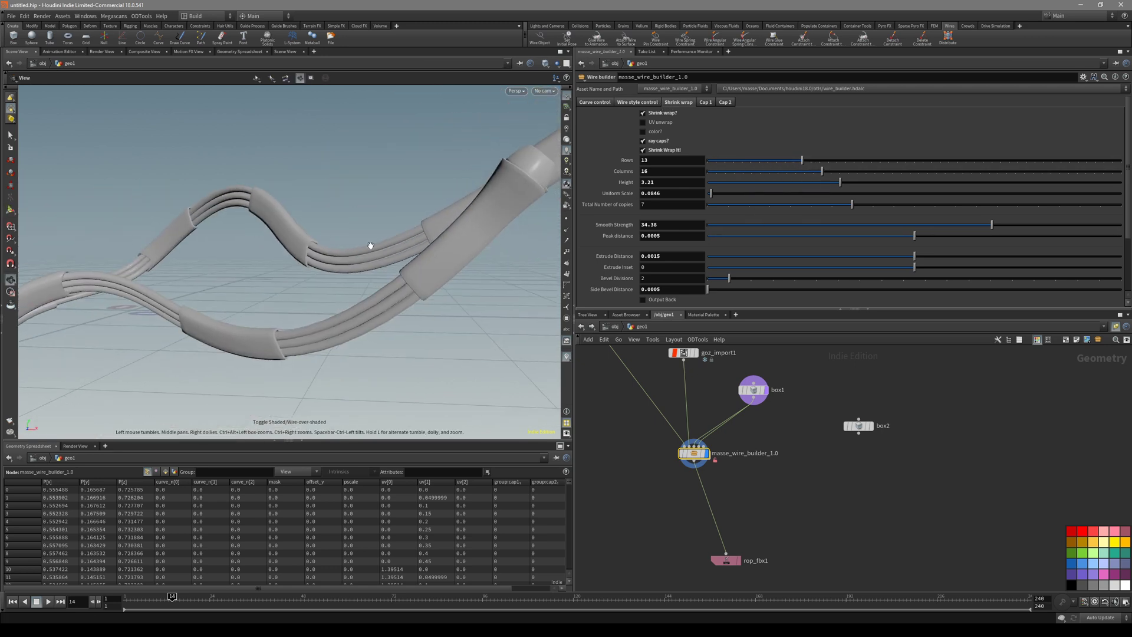
mouse_move(369, 246)
mouse_down()
mouse_move(475, 184)
mouse_move(518, 210)
mouse_move(280, 243)
mouse_move(319, 213)
mouse_move(273, 273)
mouse_move(336, 303)
mouse_move(321, 112)
mouse_move(365, 285)
mouse_move(412, 249)
mouse_move(354, 273)
mouse_up()
right_drag(354, 273, 472, 243)
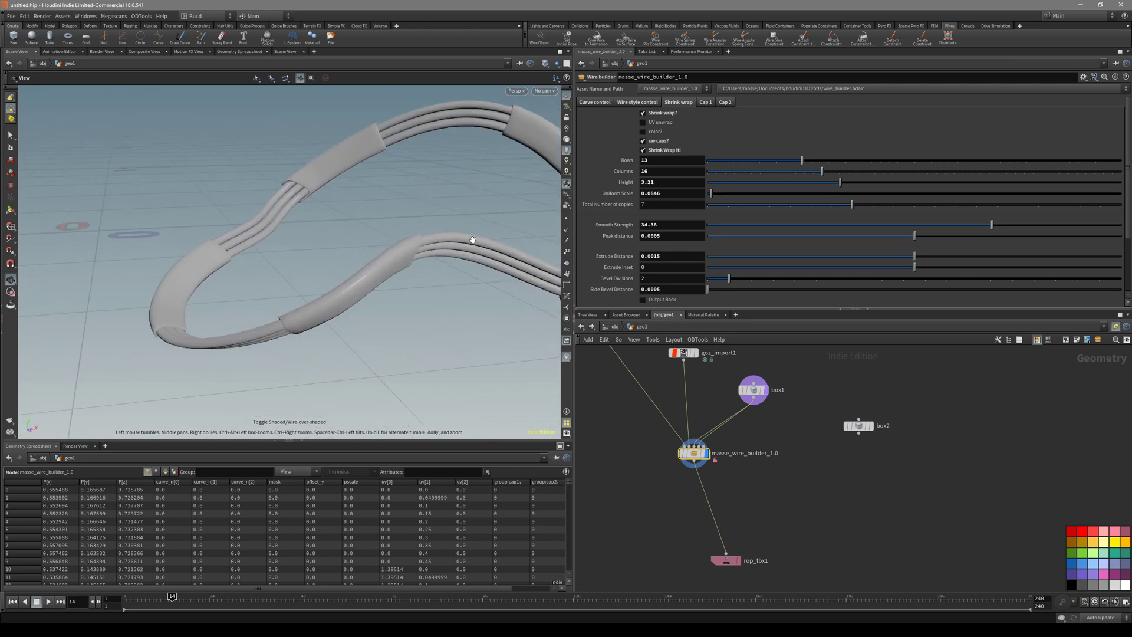
key(shift+w)
mouse_move(439, 221)
mouse_down()
mouse_move(400, 242)
mouse_move(448, 220)
mouse_up()
Select the curve1 node and move two of its control points to flatten the lower wire run.
middle_drag(664, 376, 671, 425)
click(613, 383)
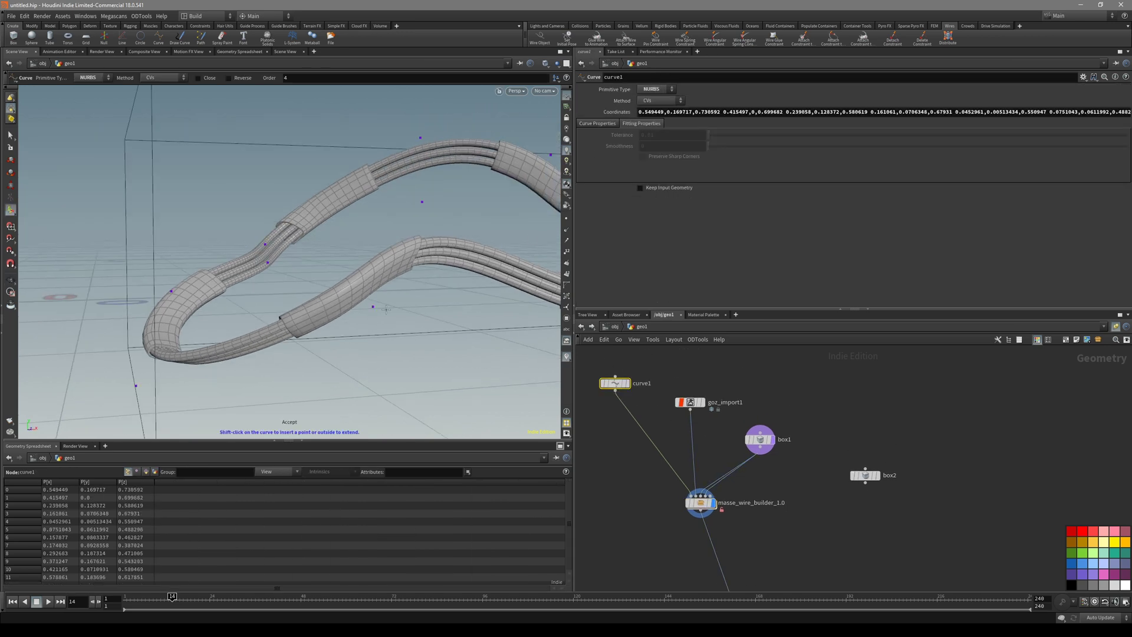
drag(373, 306, 373, 359)
drag(422, 201, 499, 329)
right_drag(508, 330, 440, 364)
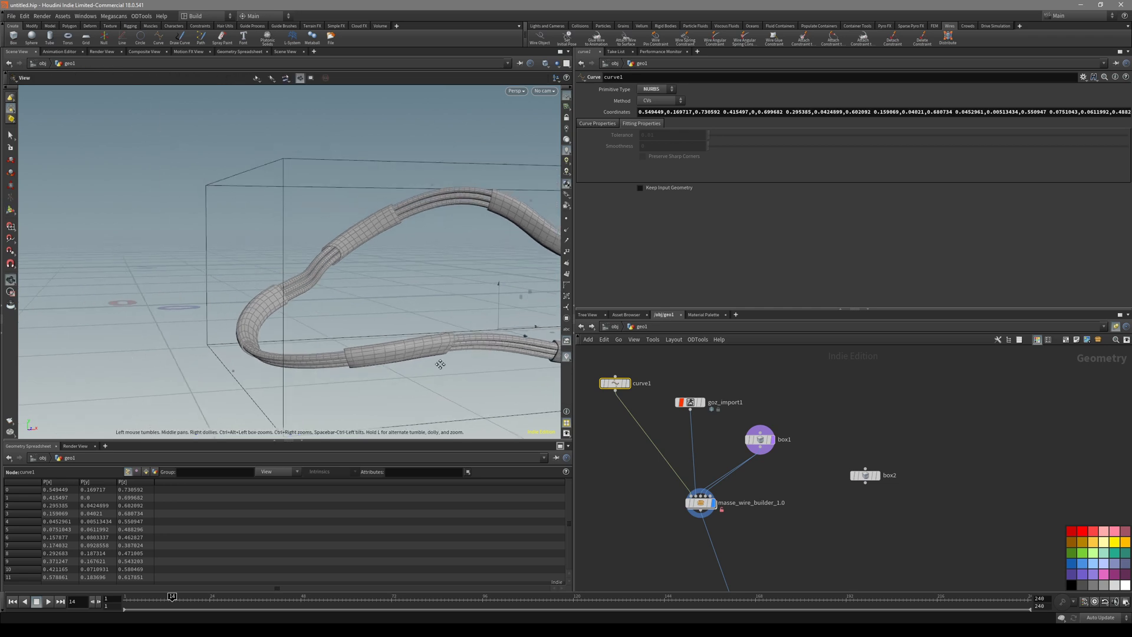
Reposition more of the curve's control points to smooth the bends at the looped end, undoing one handle move.
drag(441, 365, 418, 264)
key(Return)
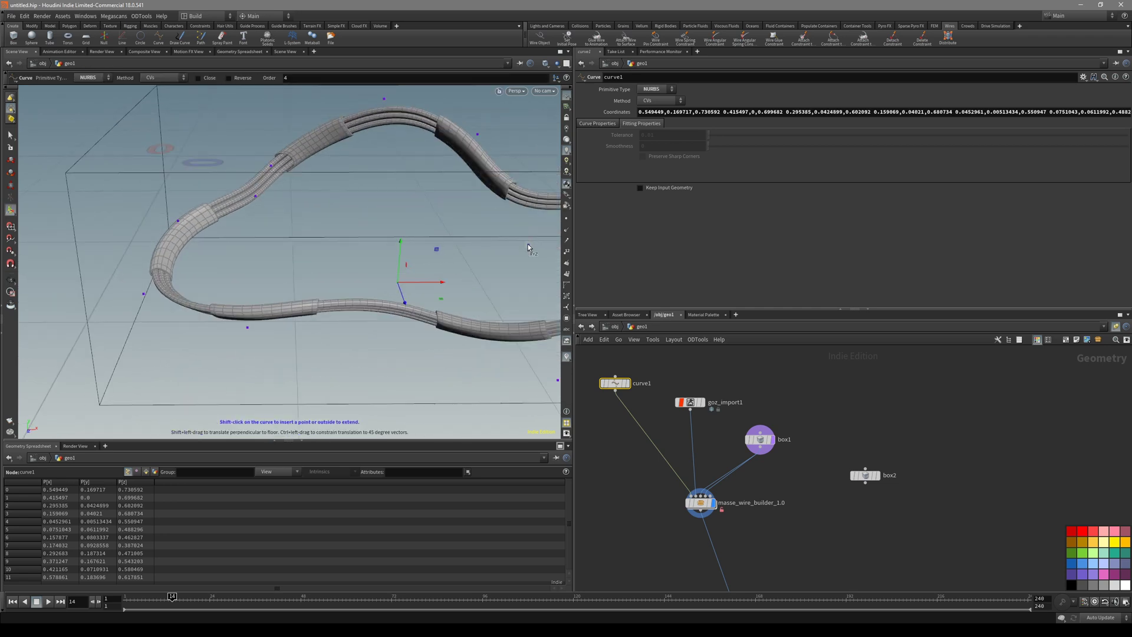
drag(529, 245, 518, 160)
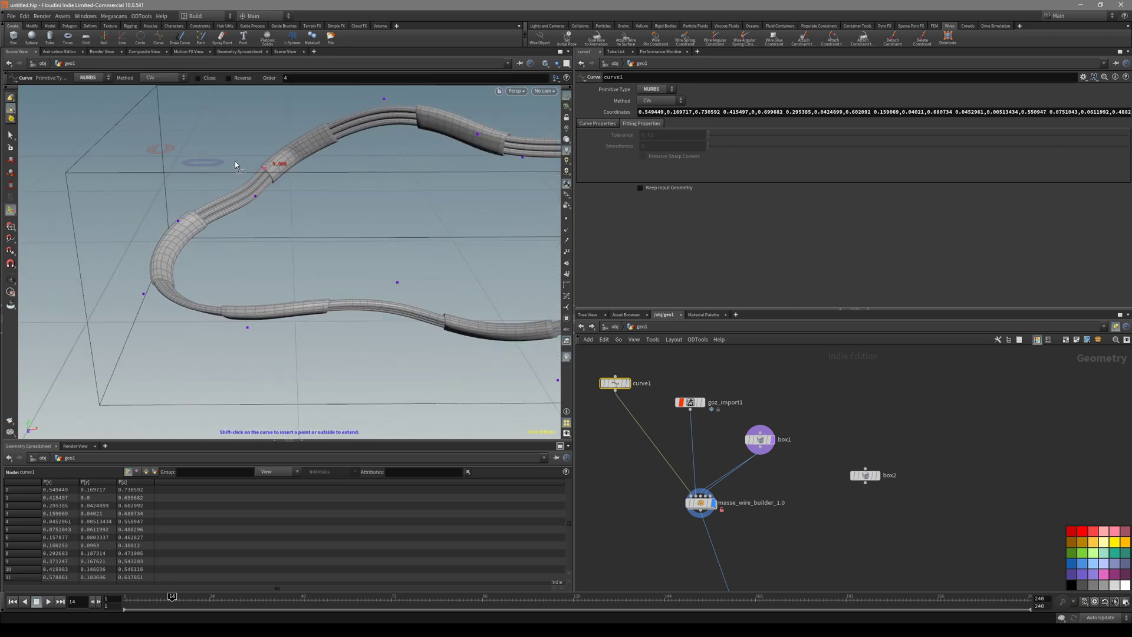
key(ctrl+z)
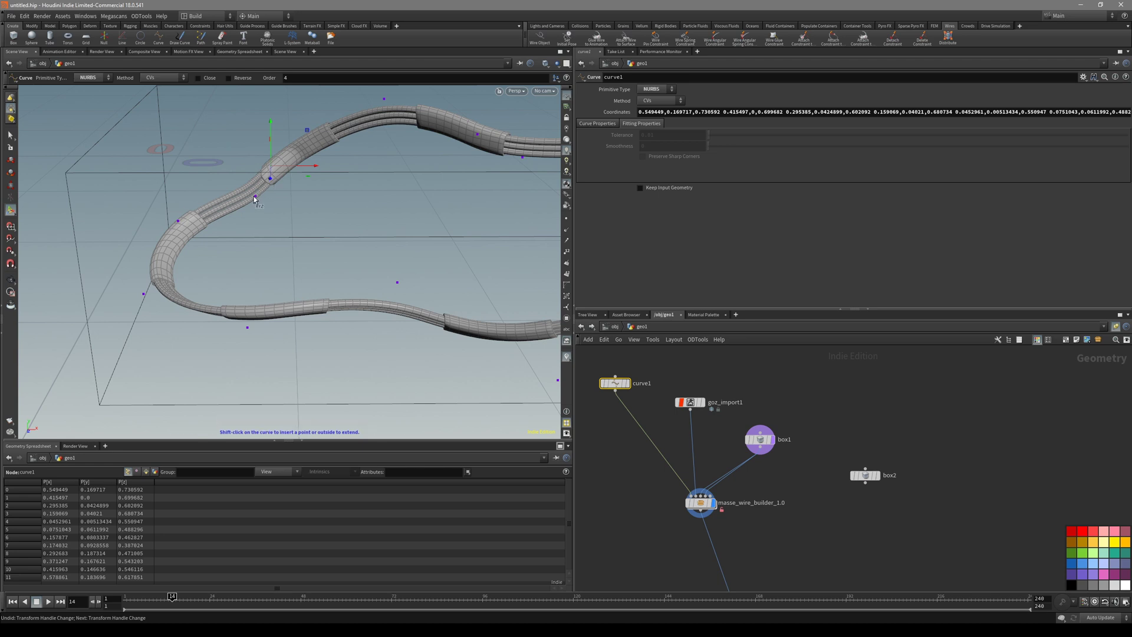
drag(255, 198, 218, 188)
alt+drag(219, 188, 244, 203)
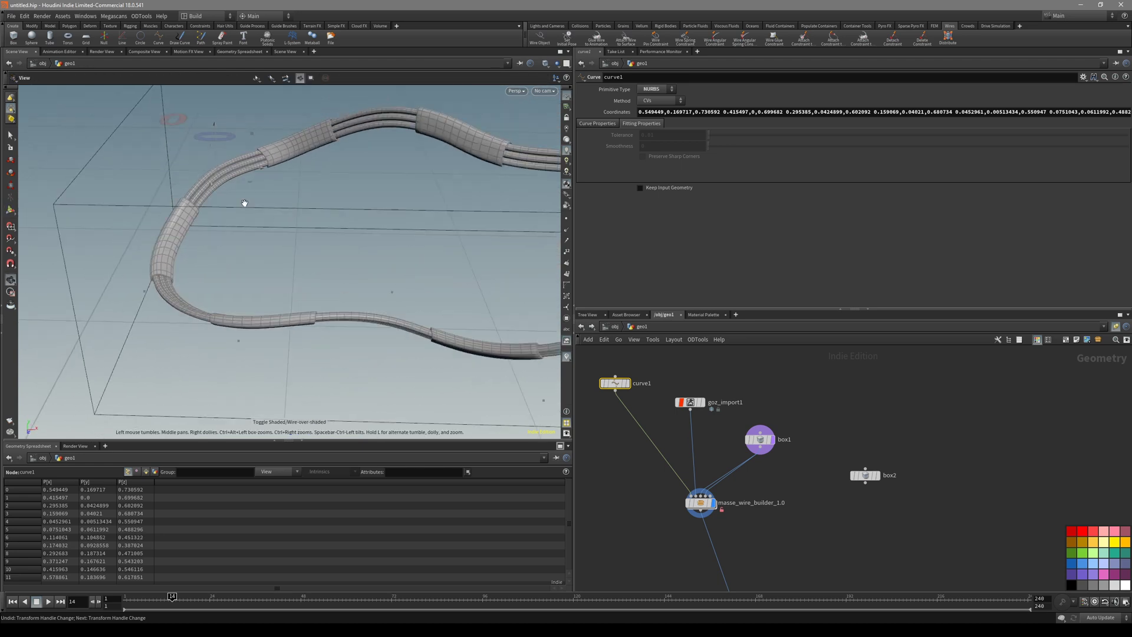
Select the wire builder node and enable color? to color the wires, sleeves and caps separately.
click(696, 506)
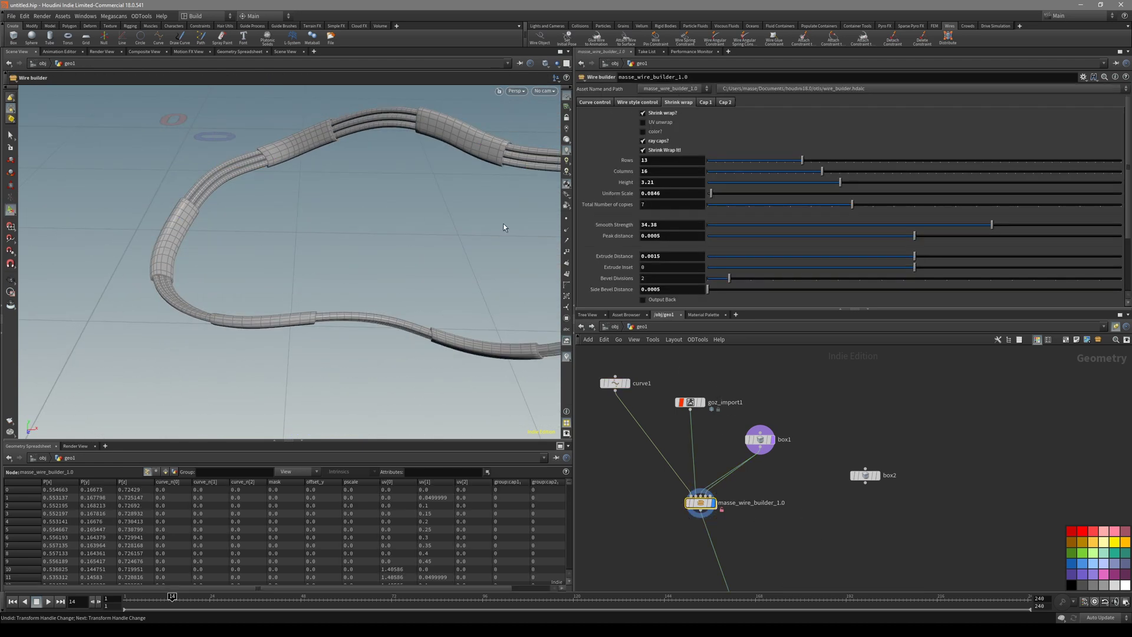
drag(504, 227, 428, 205)
click(644, 132)
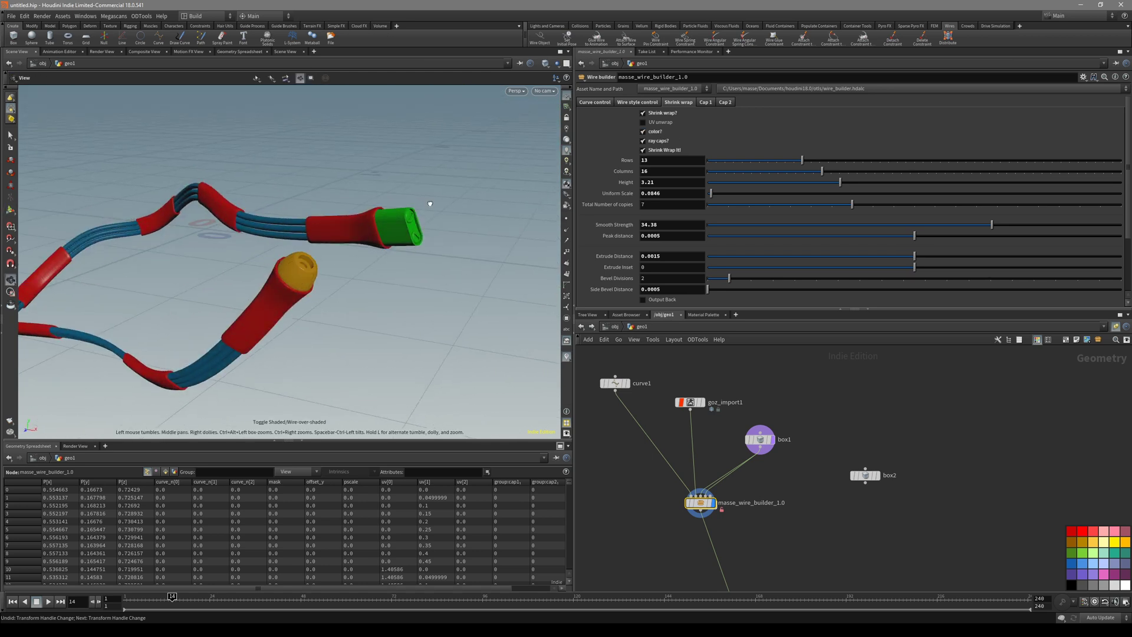
drag(275, 289, 298, 281)
scroll(298, 280, up, 3)
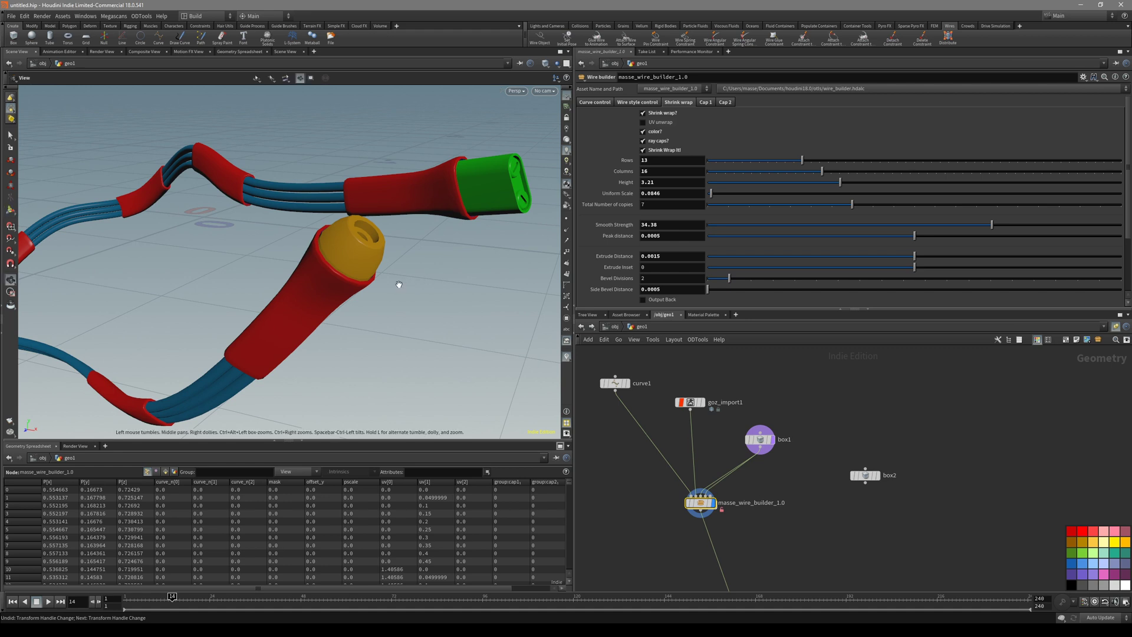
Enable UV unwrap and examine the packed UV islands of the sleeves, caps and wires in the UV view.
key(space+5)
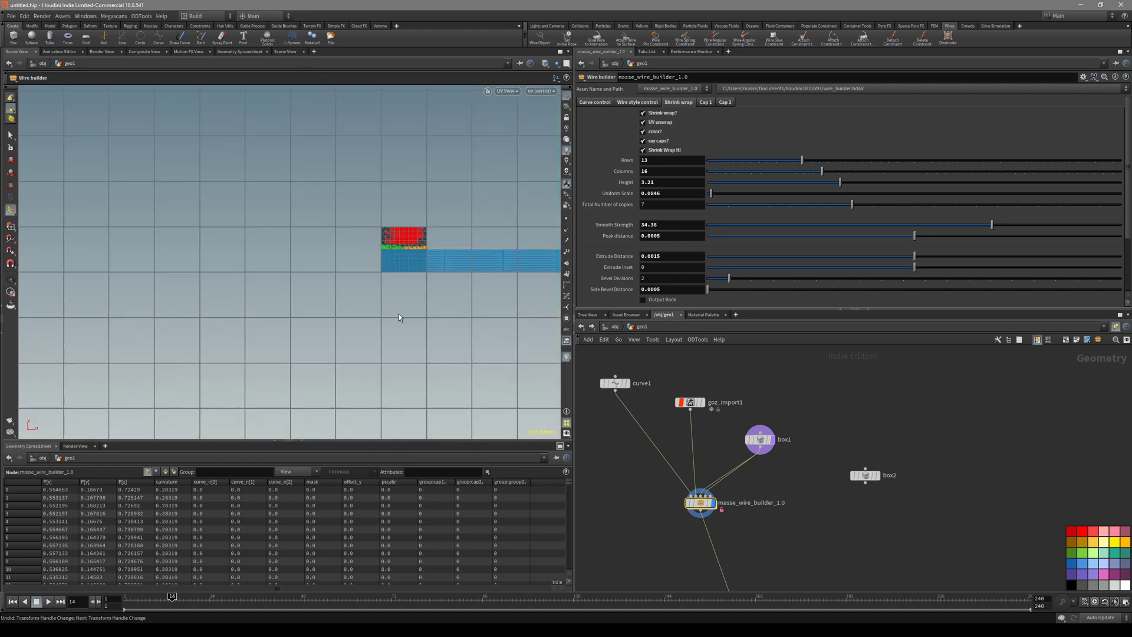
alt+right_drag(404, 231, 431, 281)
scroll(430, 281, up, 4)
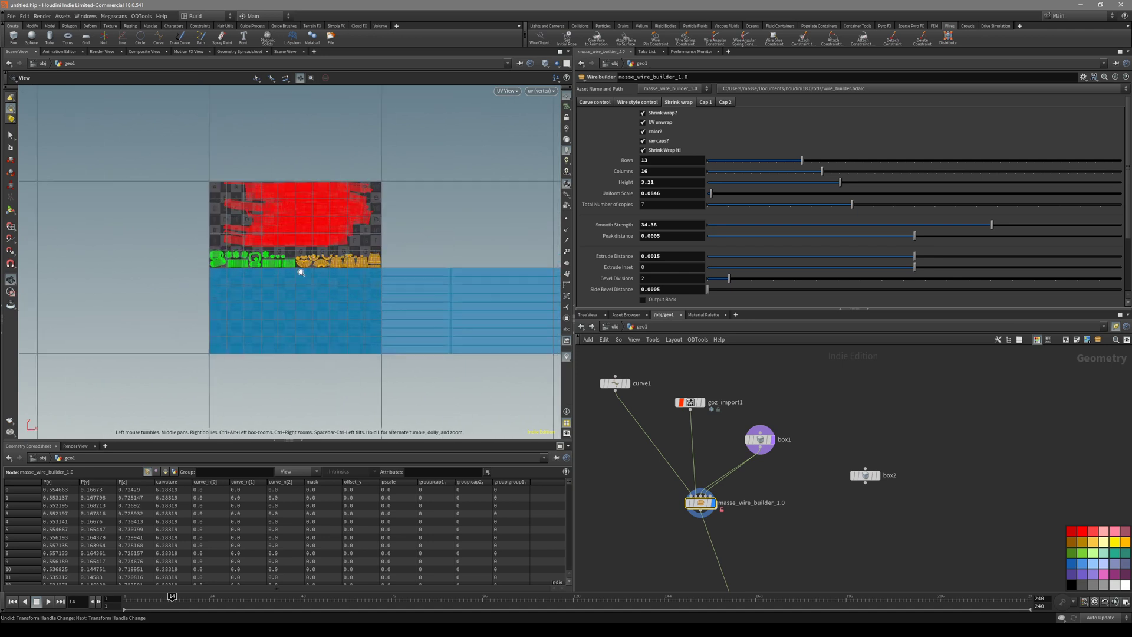
alt+middle_drag(388, 281, 364, 267)
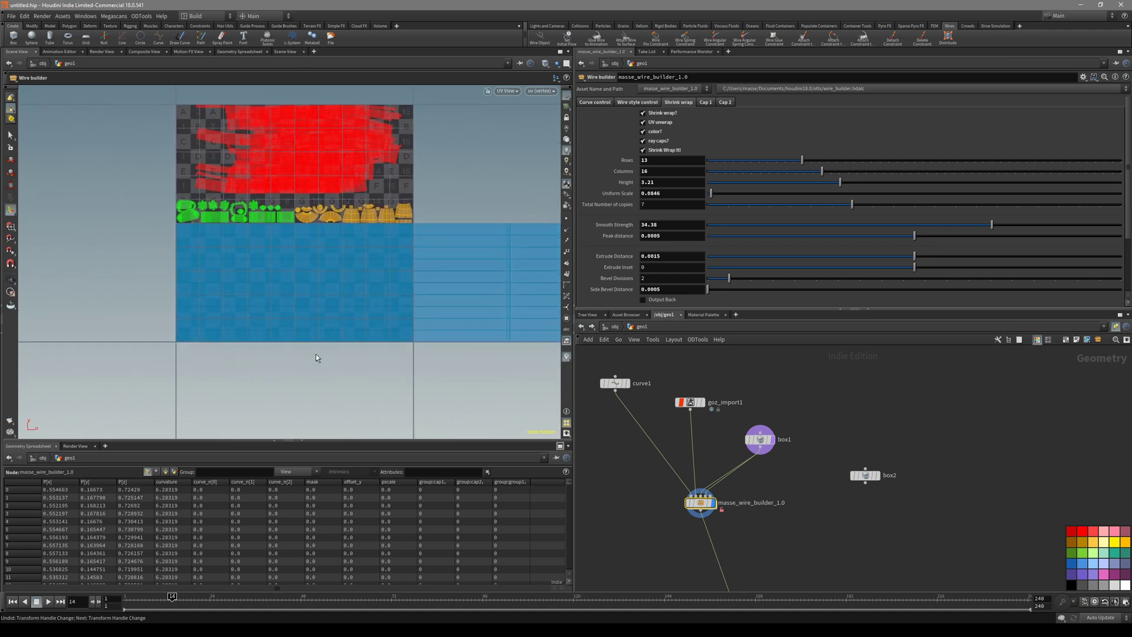
scroll(311, 258, up, 6)
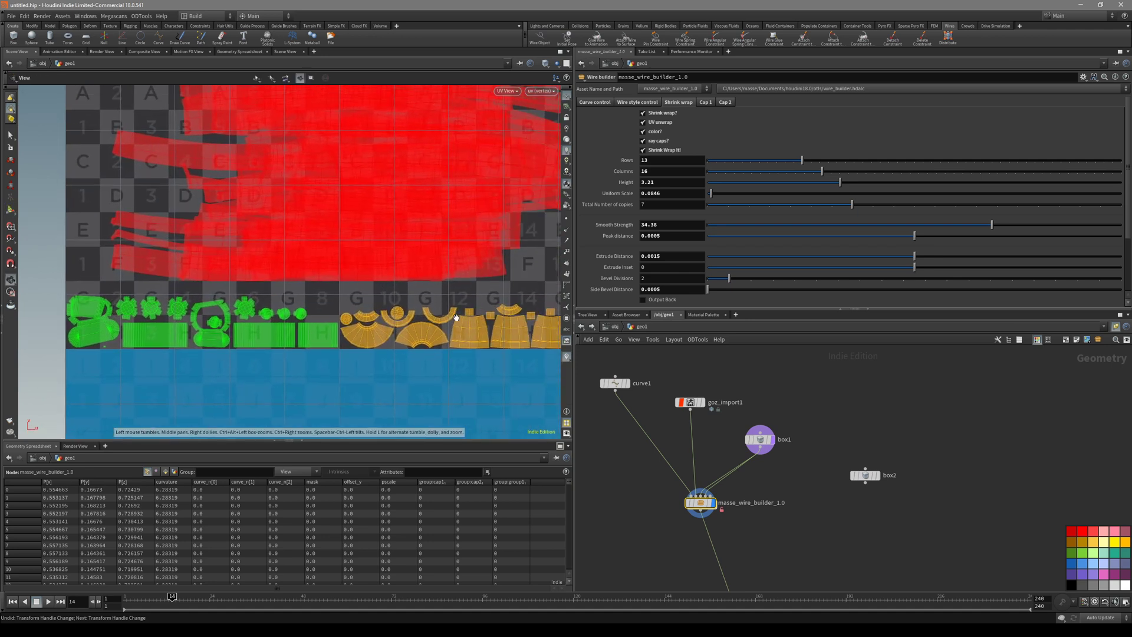
scroll(381, 282, down, 1)
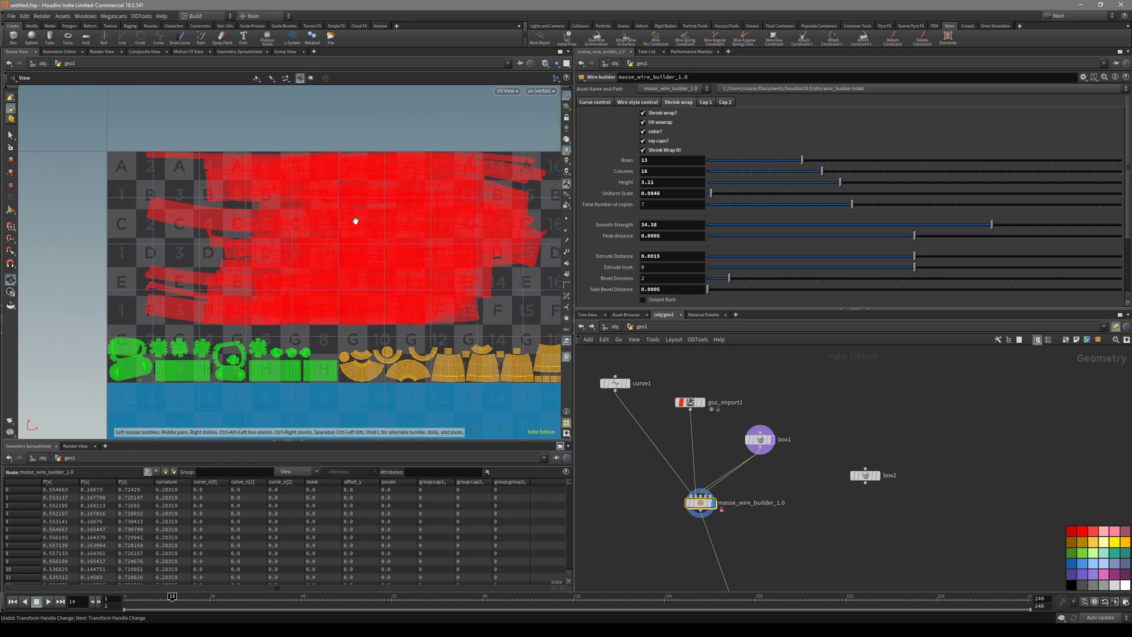
scroll(364, 256, down, 1)
Return to the perspective view of the colored wires and bring the wire builder and rop_fbx1 nodes closer in the network.
key(space+1)
mouse_move(371, 277)
alt+mouse_down()
mouse_move(250, 309)
mouse_move(346, 334)
mouse_move(330, 339)
mouse_move(316, 343)
mouse_move(381, 275)
alt+mouse_up()
scroll(756, 498, down, 2)
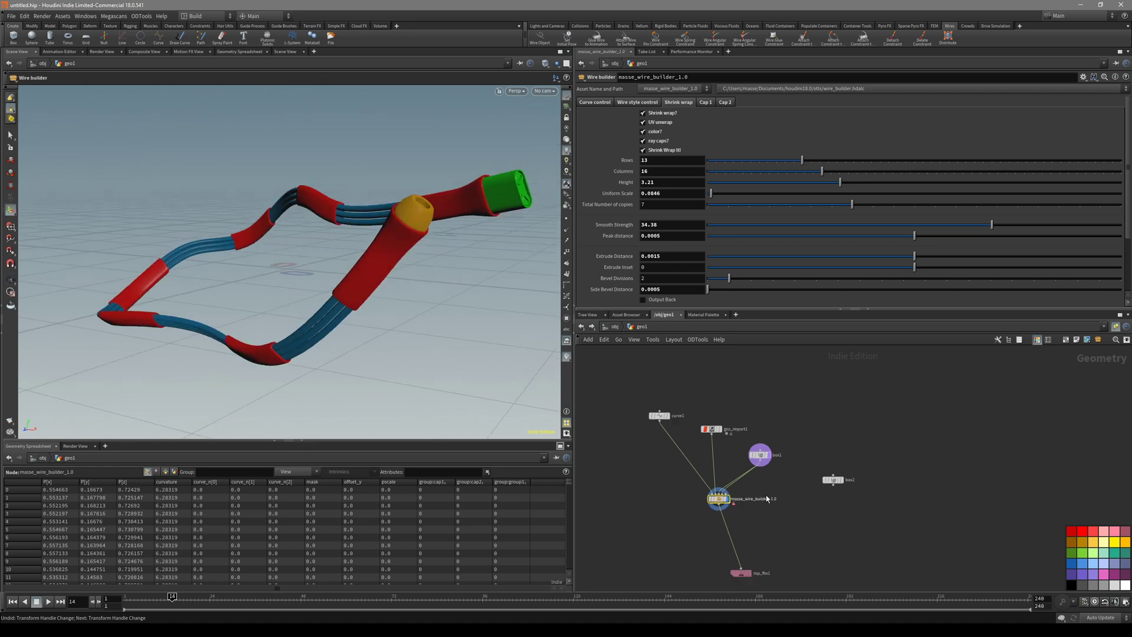
middle_drag(754, 507, 770, 470)
scroll(756, 474, up, 4)
scroll(761, 478, down, 2)
scroll(766, 490, up, 2)
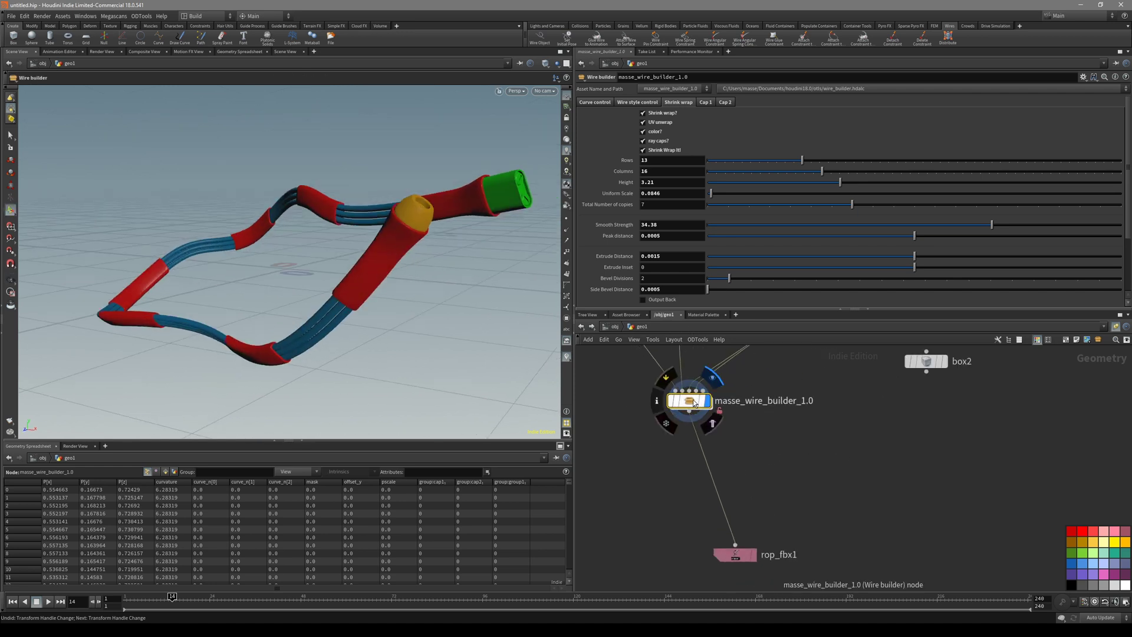
Open the internal network of masse_wire_builder_1.0 and locate the default_wire_shape_2 and copy nodes in the main shape section.
double_click(694, 402)
scroll(764, 415, up, 3)
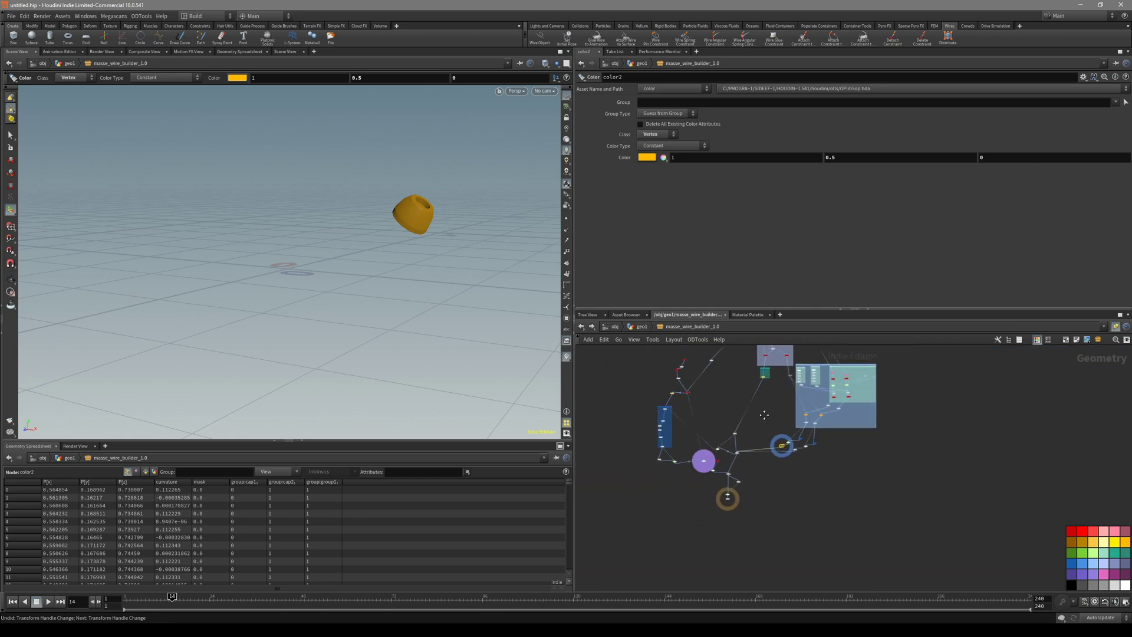
scroll(696, 451, up, 5)
middle_drag(654, 436, 748, 581)
scroll(786, 543, down, 2)
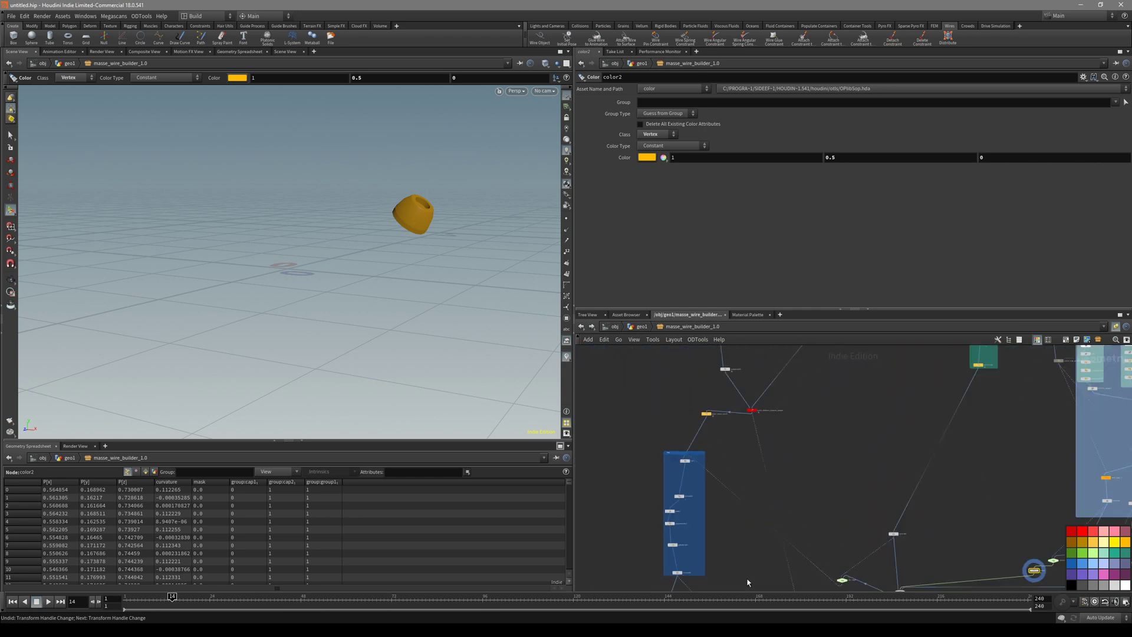
scroll(852, 472, down, 1)
middle_drag(852, 472, 679, 583)
scroll(820, 408, up, 3)
middle_drag(820, 408, 764, 473)
scroll(803, 434, up, 2)
Display the output of the copy3 node and frame its vertically stacked circles in the perspective view.
click(745, 403)
drag(721, 459, 733, 459)
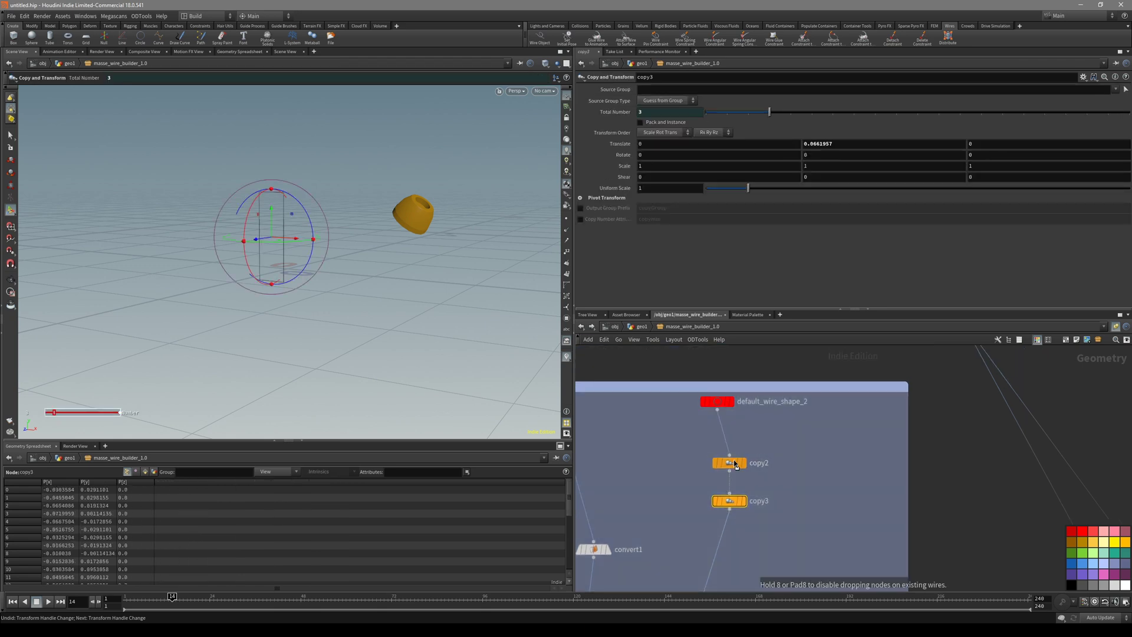
click(711, 399)
key(Down)
key(Down)
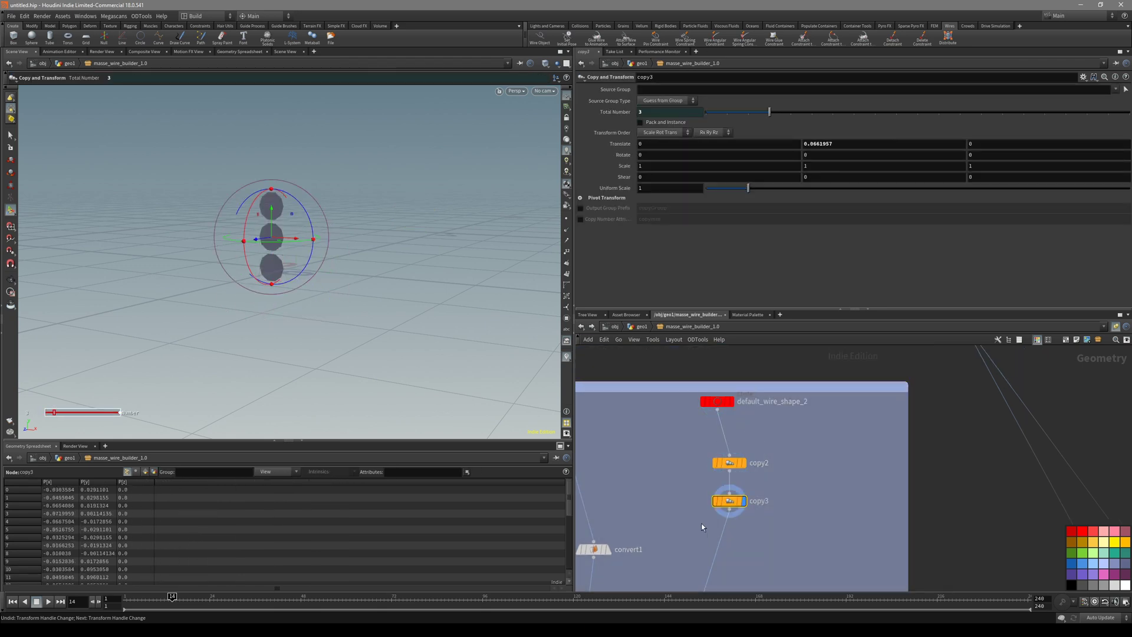
alt+drag(277, 269, 324, 255)
key(space+g)
key(Return)
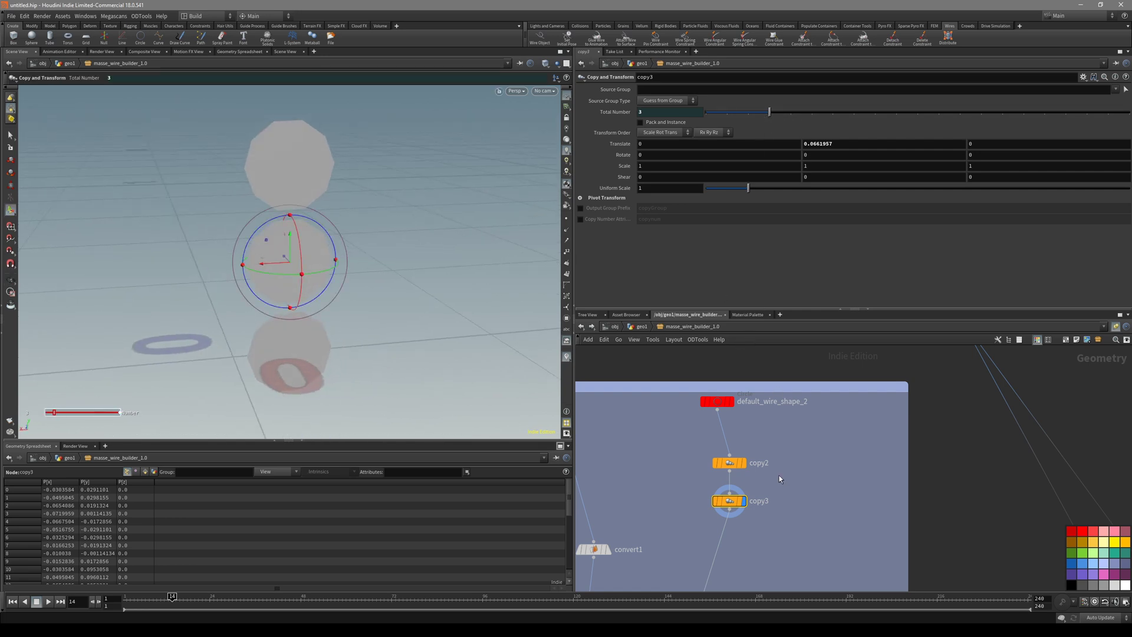
Display copy2 and copy3 in turn to compare the side-by-side circle copies with the full circle grid.
click(729, 460)
mouse_move(727, 117)
mouse_down()
mouse_move(768, 116)
mouse_move(747, 116)
mouse_up()
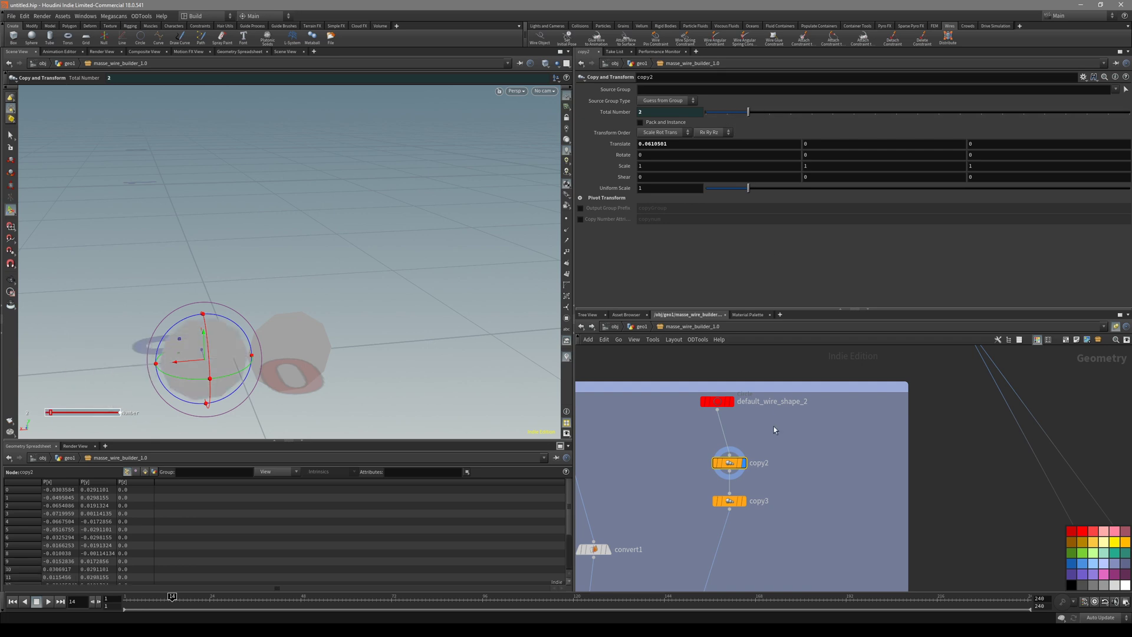
click(730, 501)
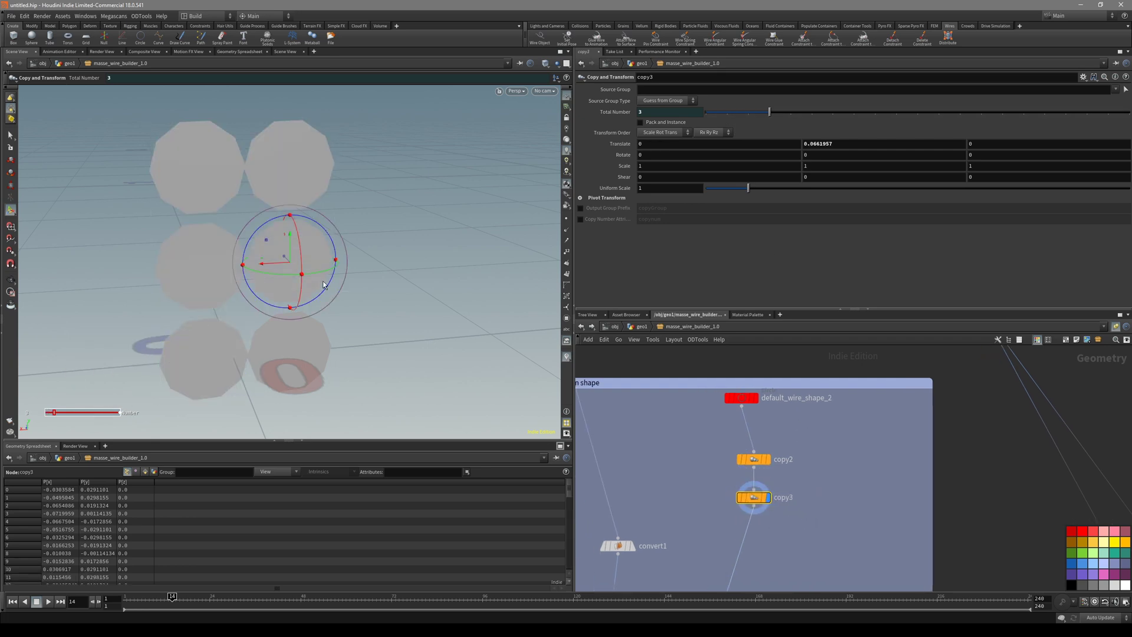
middle_drag(198, 247, 313, 235)
key(Return)
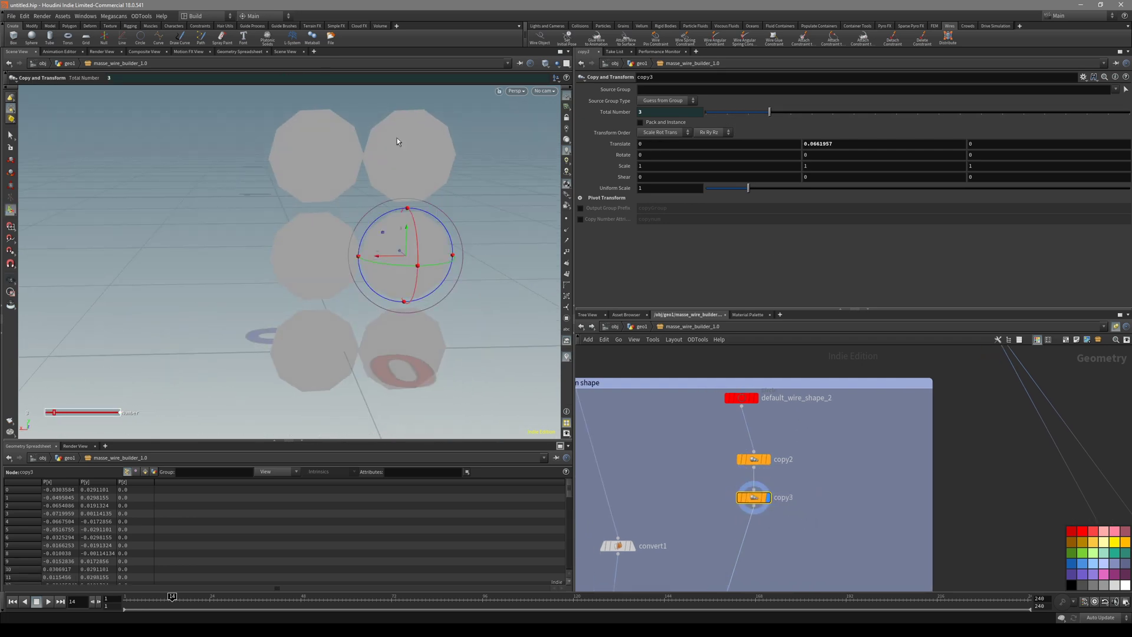
alt+drag(362, 154, 356, 168)
alt+drag(471, 207, 404, 150)
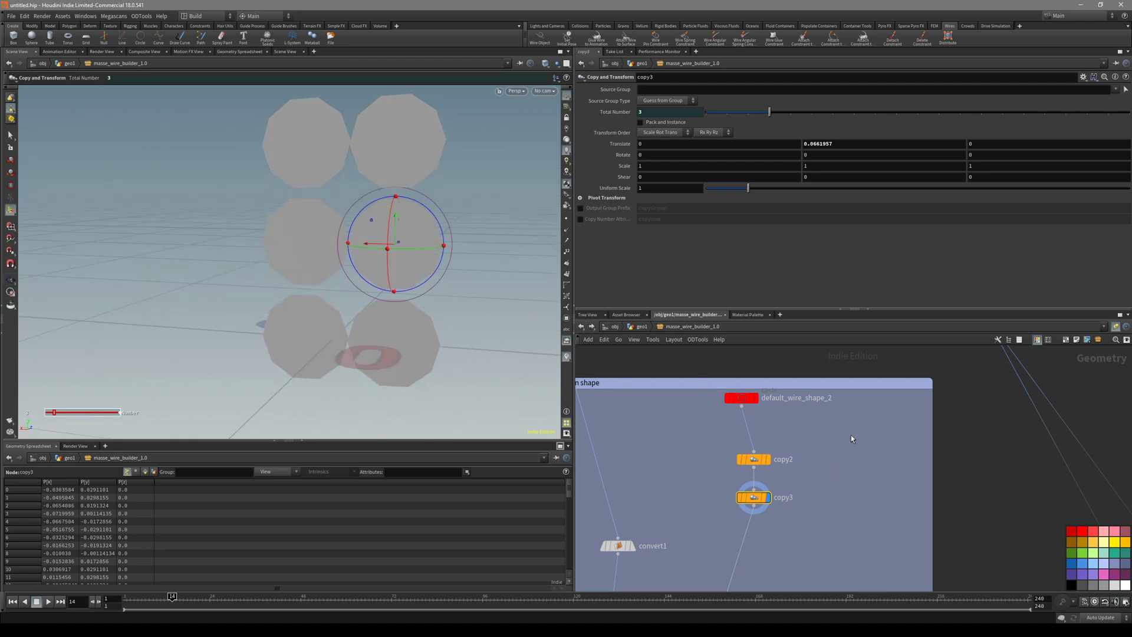
Examine the wire profile stage by stage, displaying default_wire_shape_2, copy2 and copy3 one after another.
middle_drag(824, 461, 805, 445)
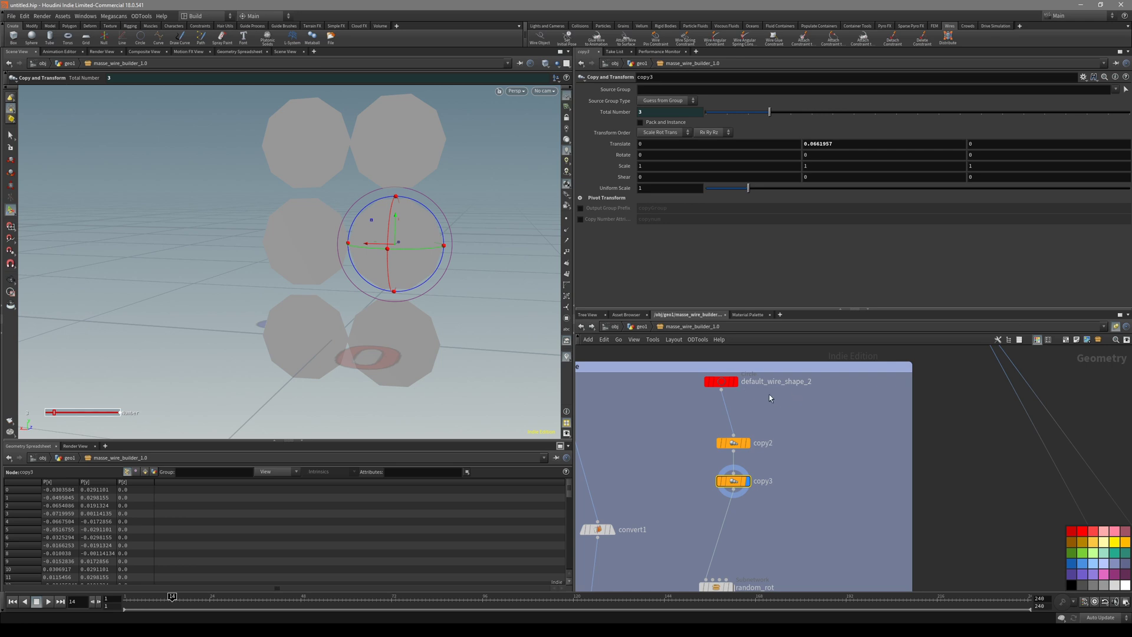
click(721, 383)
click(735, 381)
alt+drag(476, 344, 368, 331)
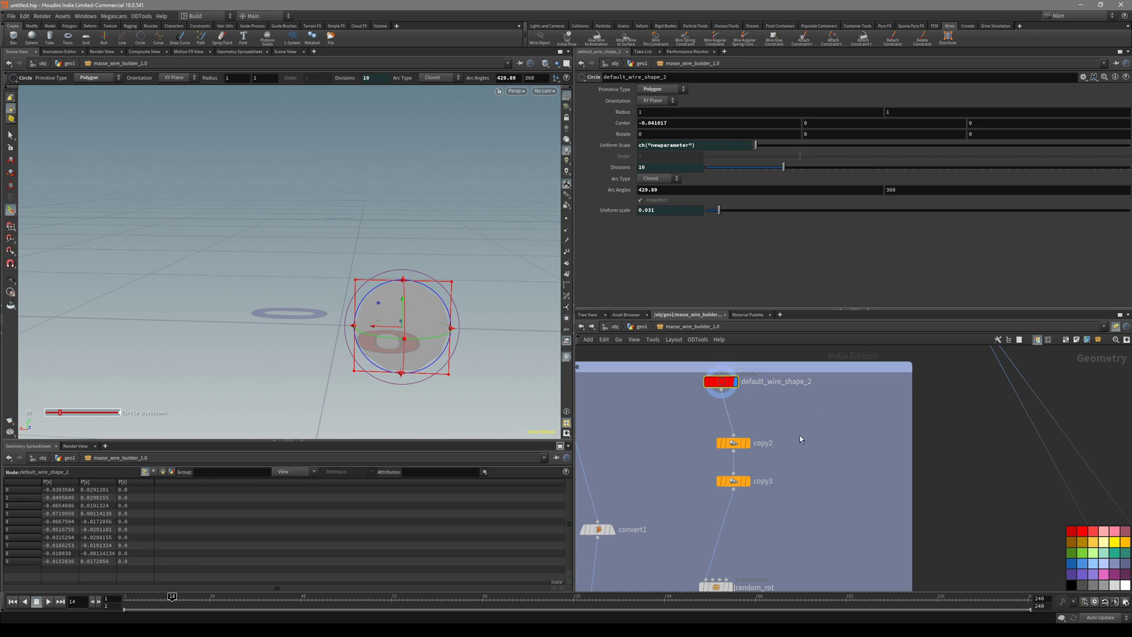
click(746, 443)
click(730, 443)
click(747, 481)
click(731, 481)
middle_drag(795, 530, 727, 497)
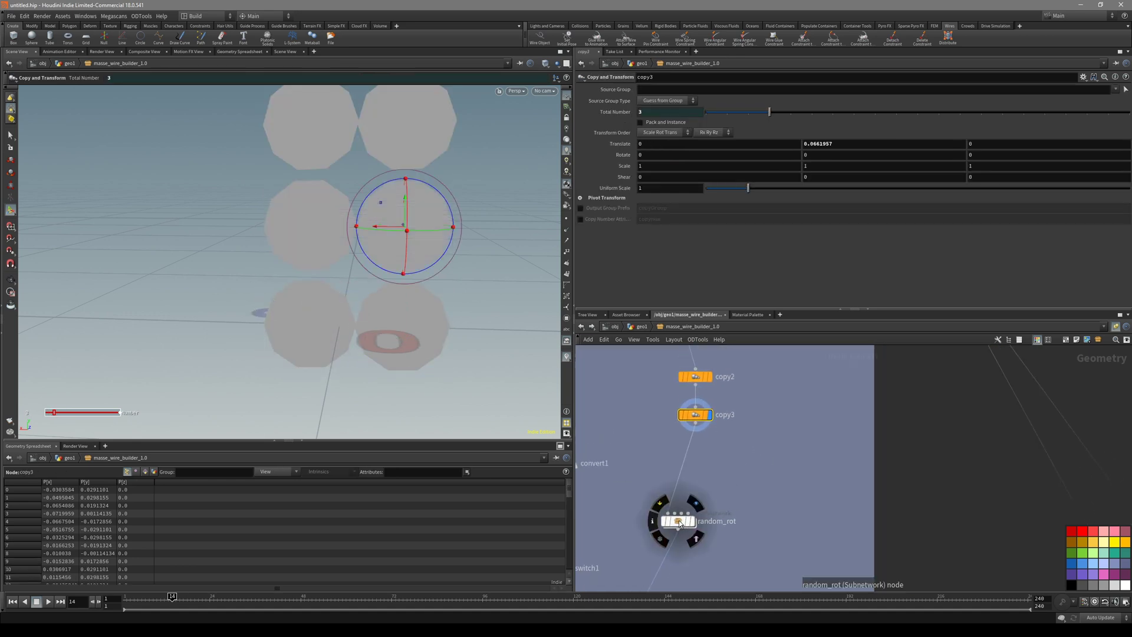
Reposition the random_rot subnetwork node beside its connections and display its output.
drag(678, 520, 727, 521)
scroll(778, 463, down, 4)
scroll(755, 479, up, 2)
middle_drag(779, 466, 757, 436)
scroll(755, 446, up, 3)
click(732, 463)
click(715, 464)
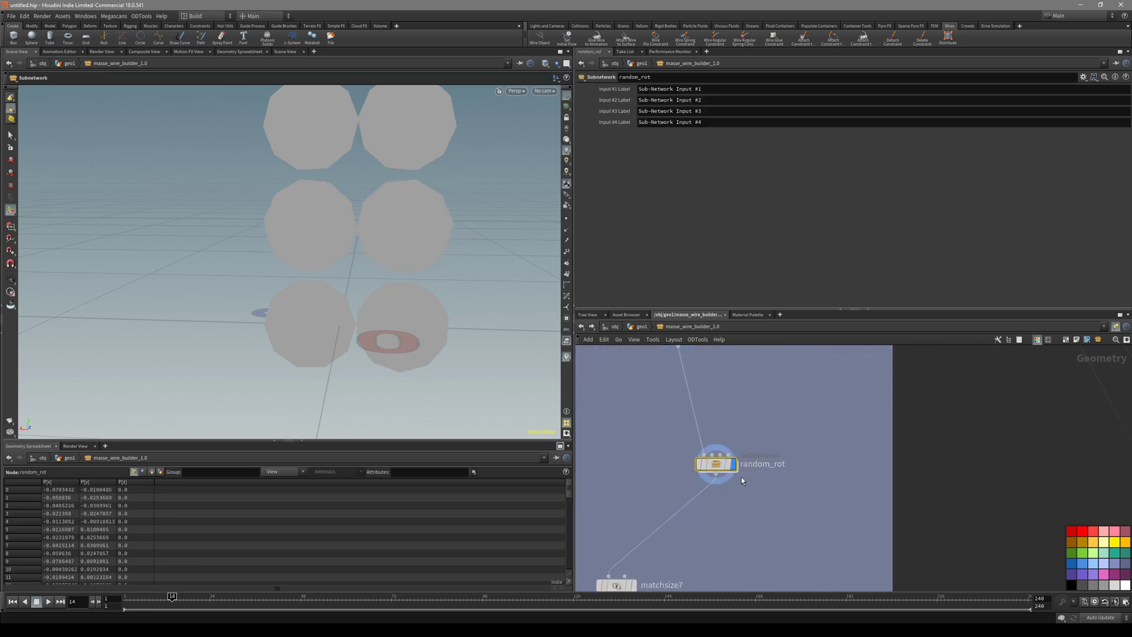
Look inside the random_rot subnetwork, return to the wire builder's network and view the rotated circles from the front.
double_click(719, 466)
click(688, 327)
scroll(411, 258, down, 2)
alt+middle_drag(412, 258, 425, 290)
alt+drag(413, 289, 397, 260)
Go back up to the geo1 network to show the finished colored wire and the masse_wire_builder_1.0 node.
key(space)
key(space)
key(u)
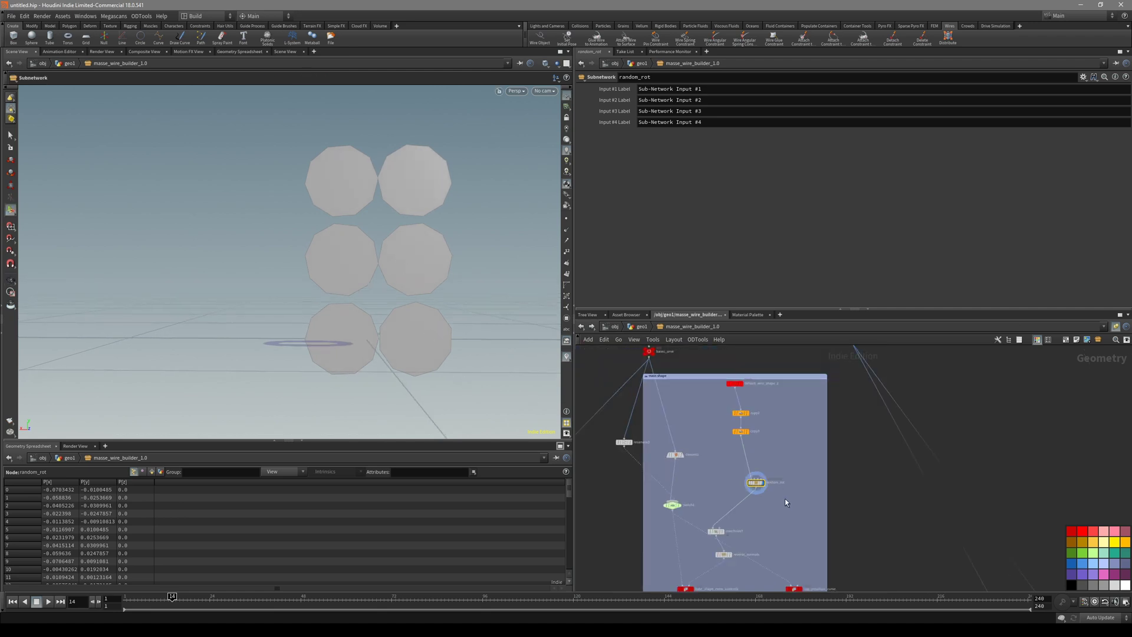
key(u)
middle_drag(761, 519, 774, 484)
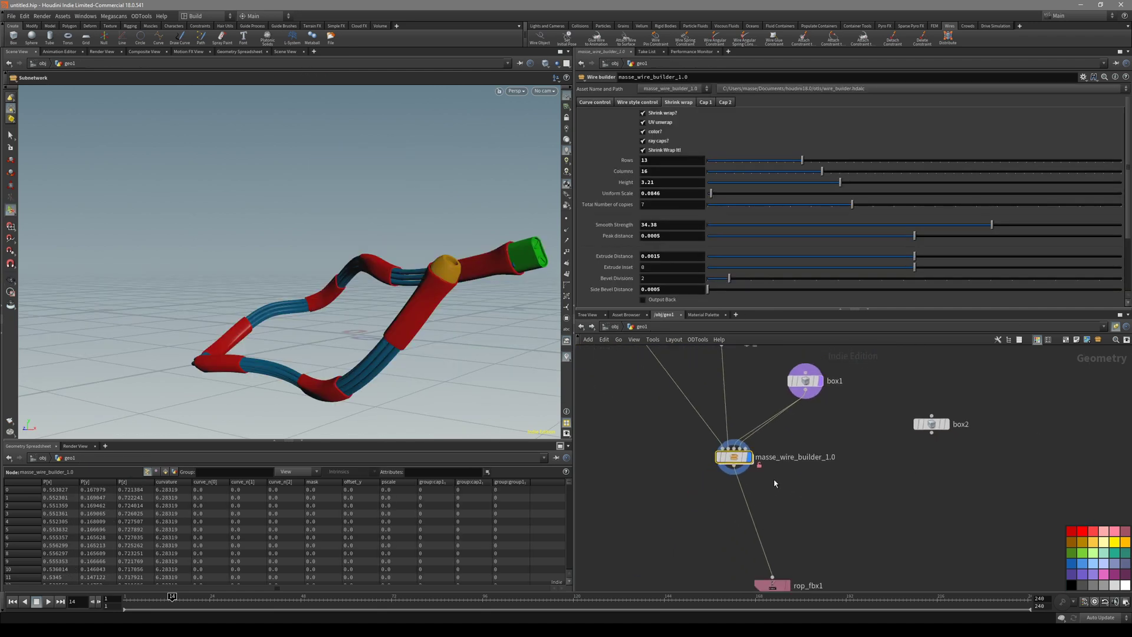